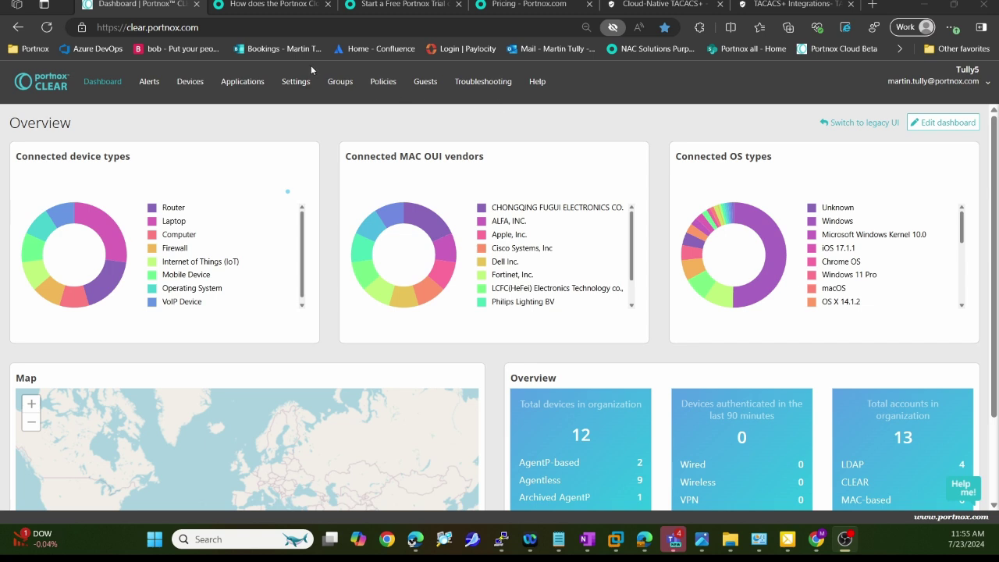
Step: Show the Portnox pricing features table and mark the Network Authentication and Network Access Control columns
left_click(485, 5)
scroll(393, 320, "down", 2)
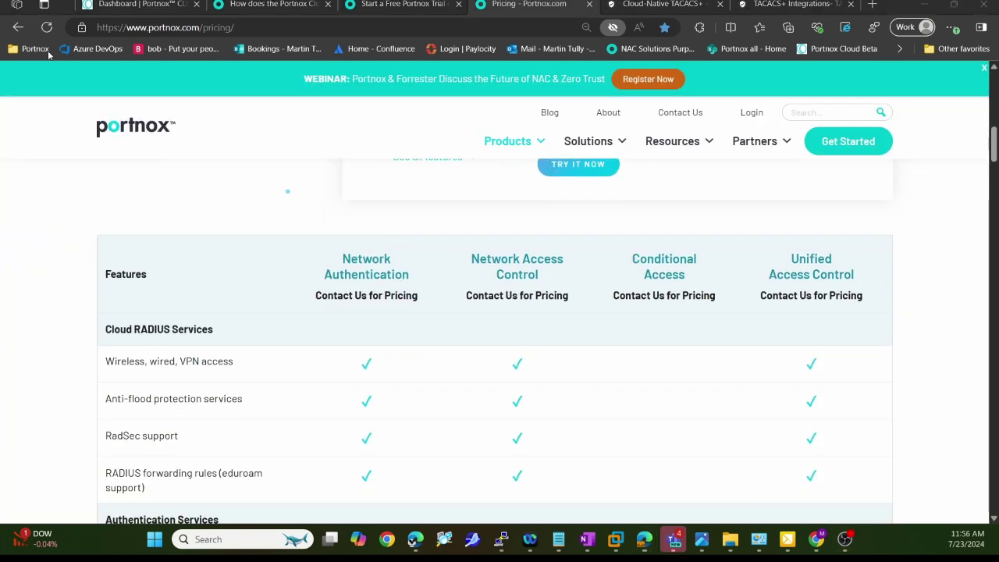
mouse_move(396, 240)
left_mouse_down()
mouse_move(416, 303)
mouse_move(395, 242)
left_mouse_up()
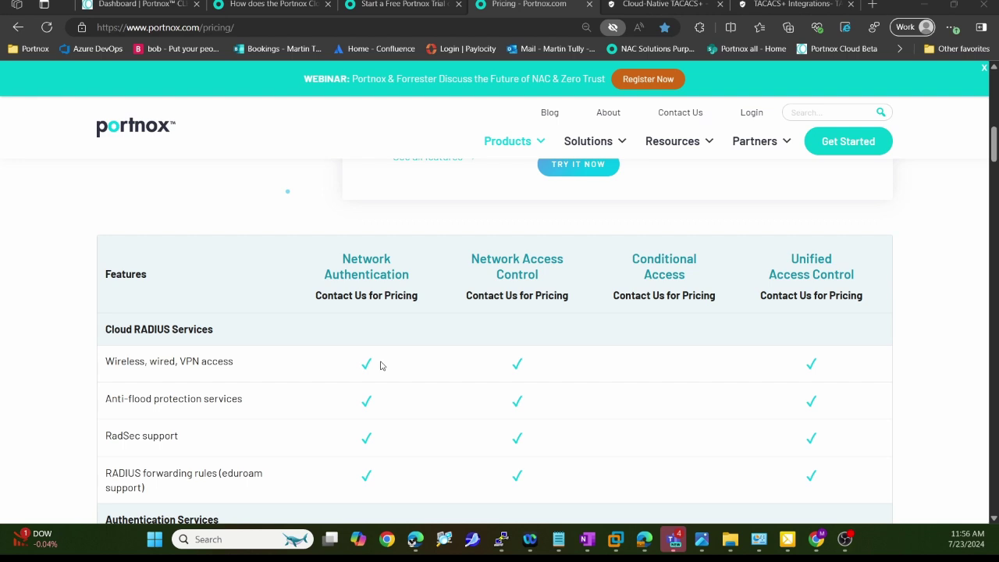
mouse_move(558, 241)
left_mouse_down()
mouse_move(462, 258)
mouse_move(568, 254)
left_mouse_up()
Step: Go from the cloud-native TACACS+ site to the 'How does the Portnox Cloud TACACS+ service work?' article
left_click(631, 9)
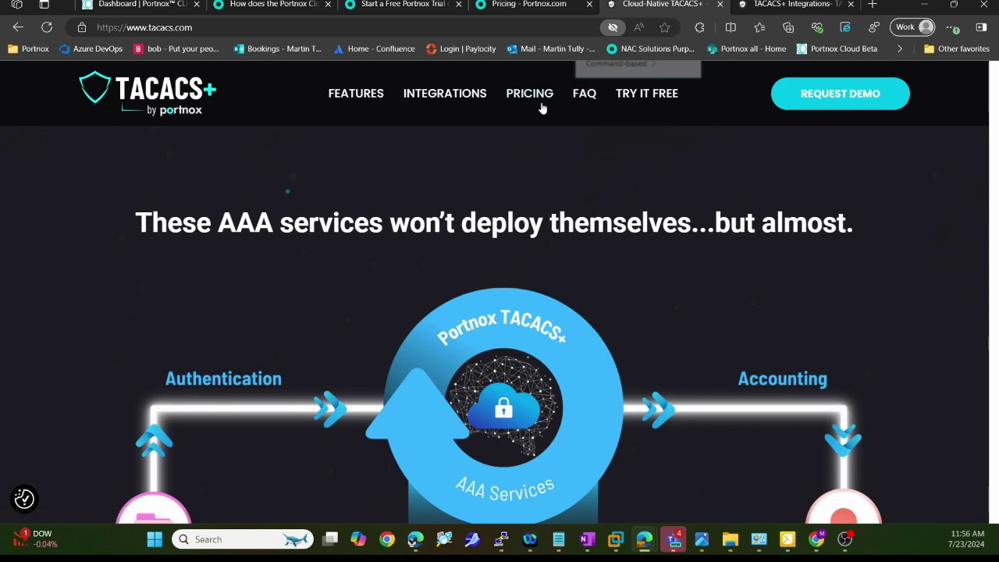
left_click(261, 9)
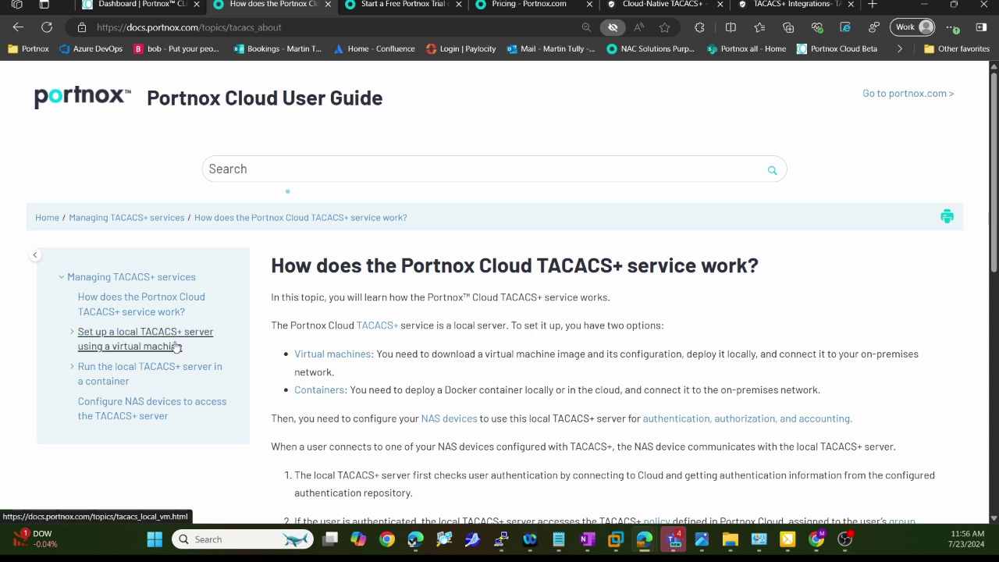
Step: Browse the container and virtual-machine TACACS+ setup articles, then bring up the TACACS-MFA.png diagram
mouse_move(177, 346)
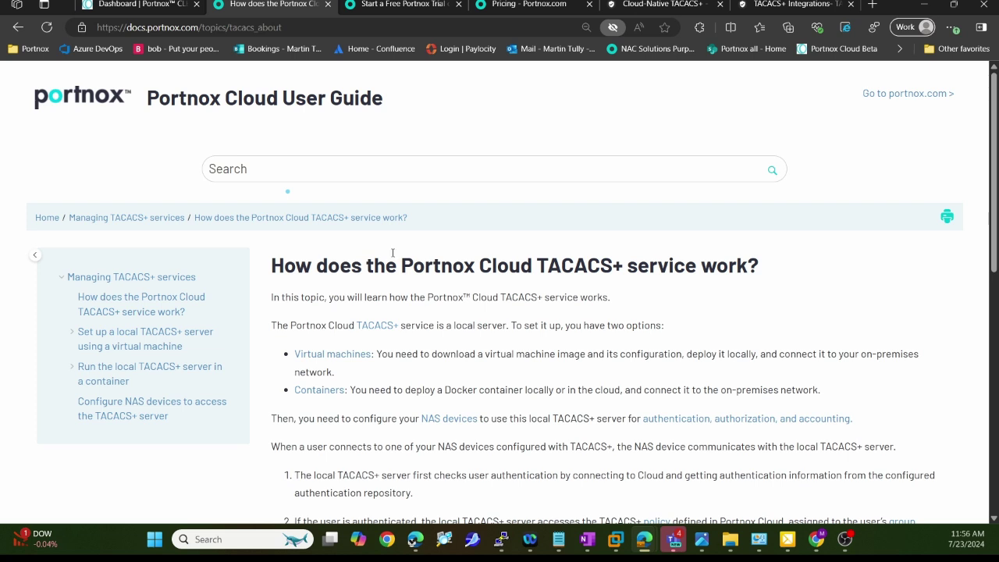
left_click(155, 373)
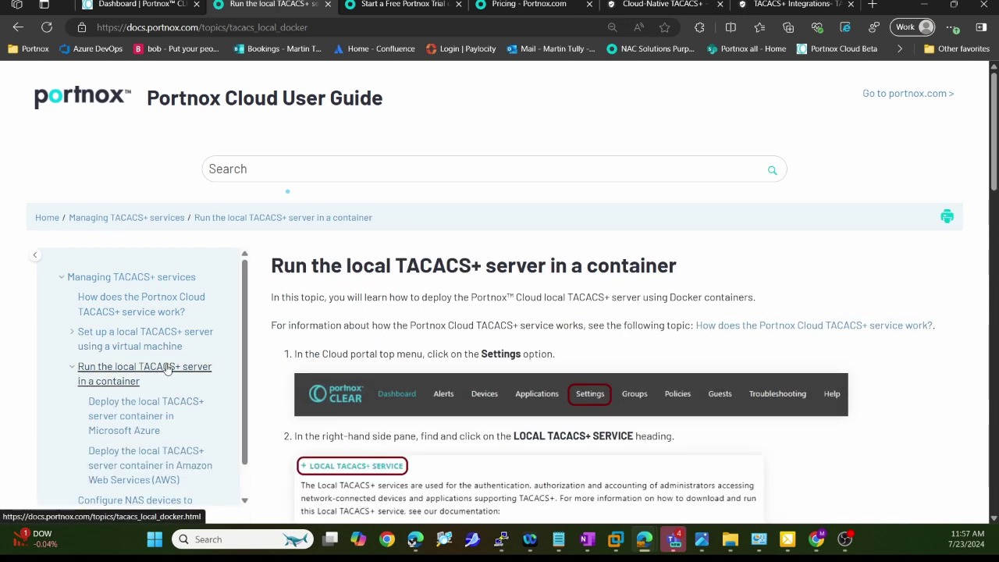
scroll(139, 382, "down", 1)
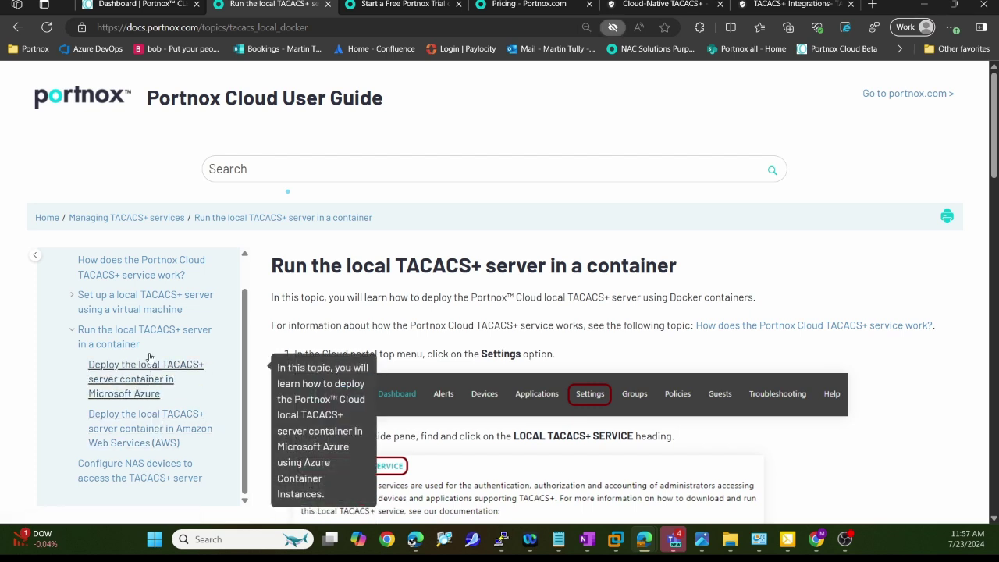
left_click(148, 308)
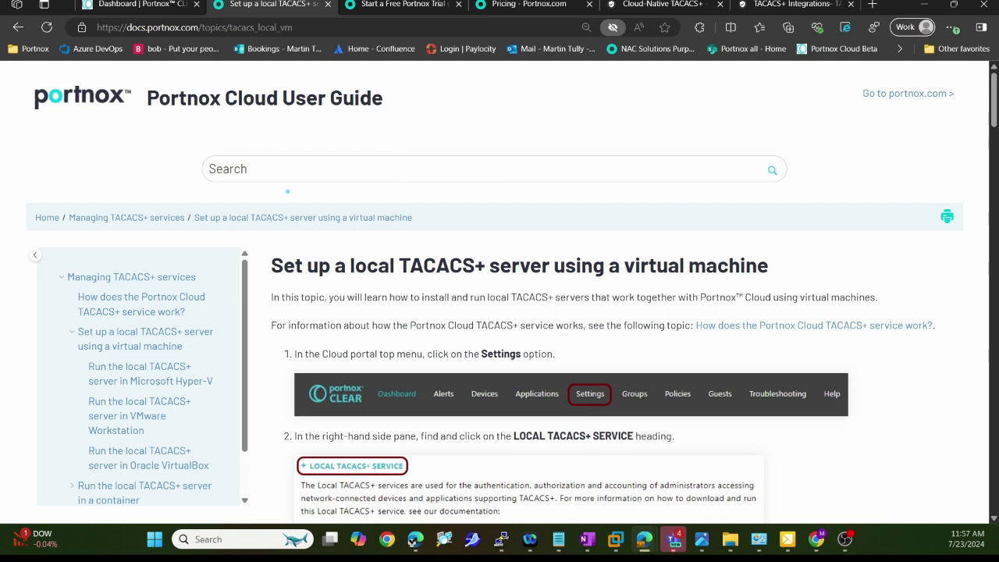
left_click(701, 538)
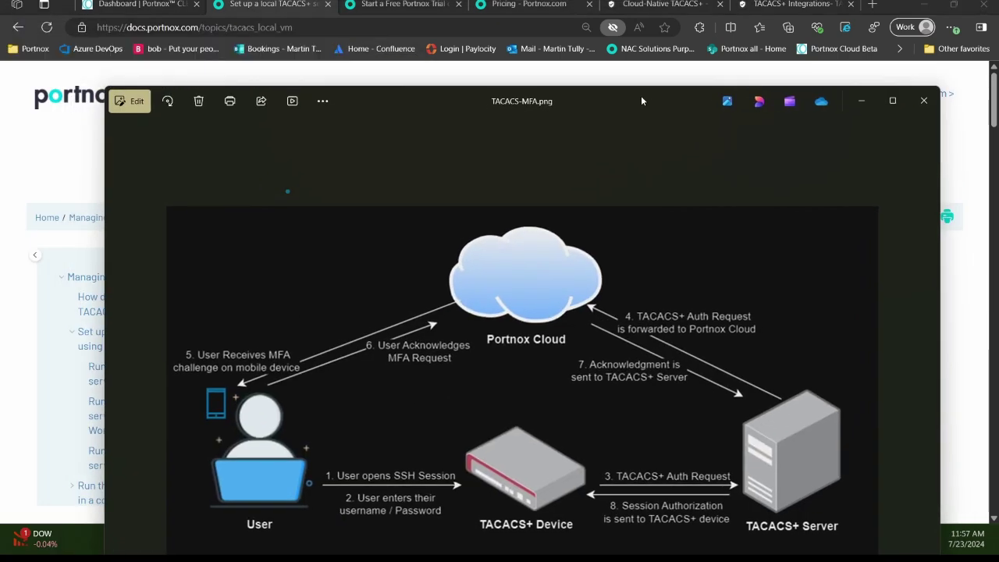
Step: Maximize the TACACS-MFA.png diagram, circle the User in it, then restore the window to a smaller size
double_click(639, 95)
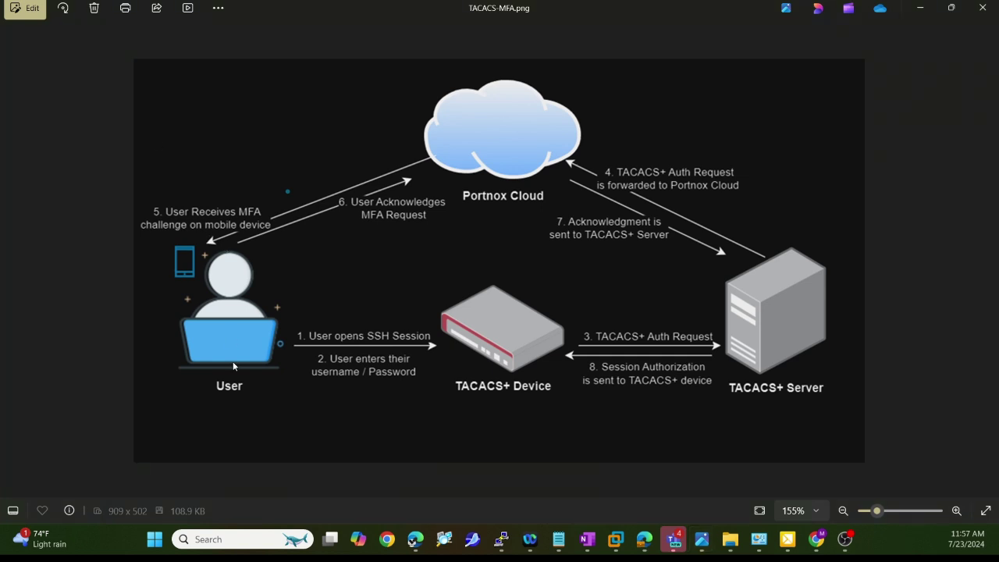
mouse_move(248, 363)
left_mouse_down()
mouse_move(295, 402)
mouse_move(214, 348)
left_mouse_up()
left_click_drag(616, 5, 0, 109)
Step: In Portnox CLEAR settings, highlight and expand Local TACACS+ to show the Local-Tacacs and tacacscontain profiles
left_click(178, 7)
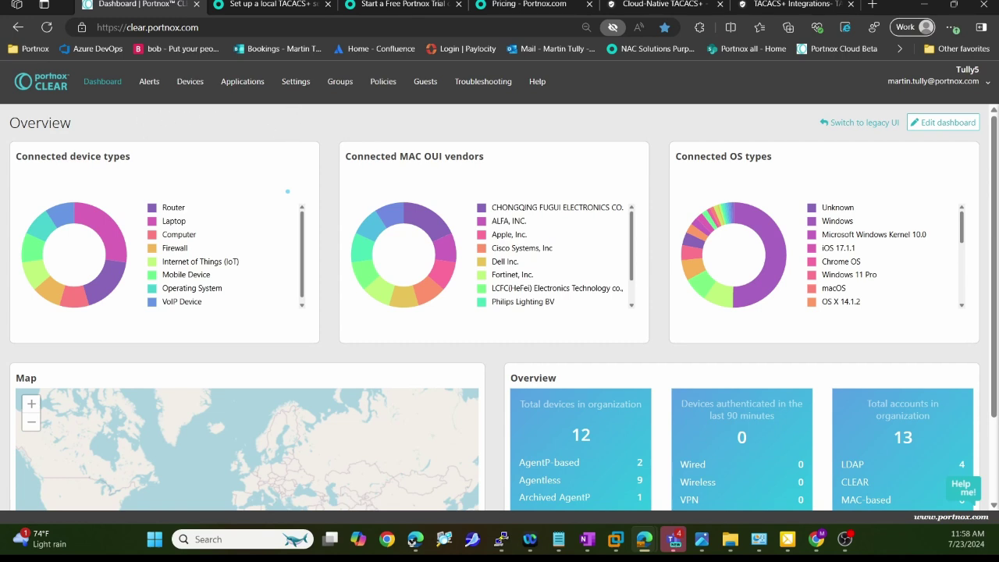
left_click_drag(261, 121, 282, 90)
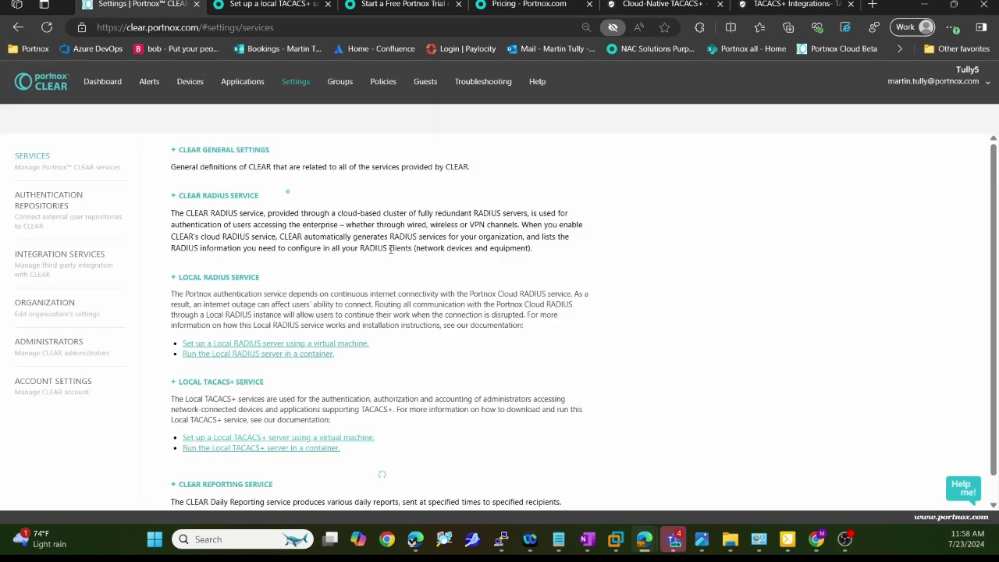
scroll(390, 246, "down", 2)
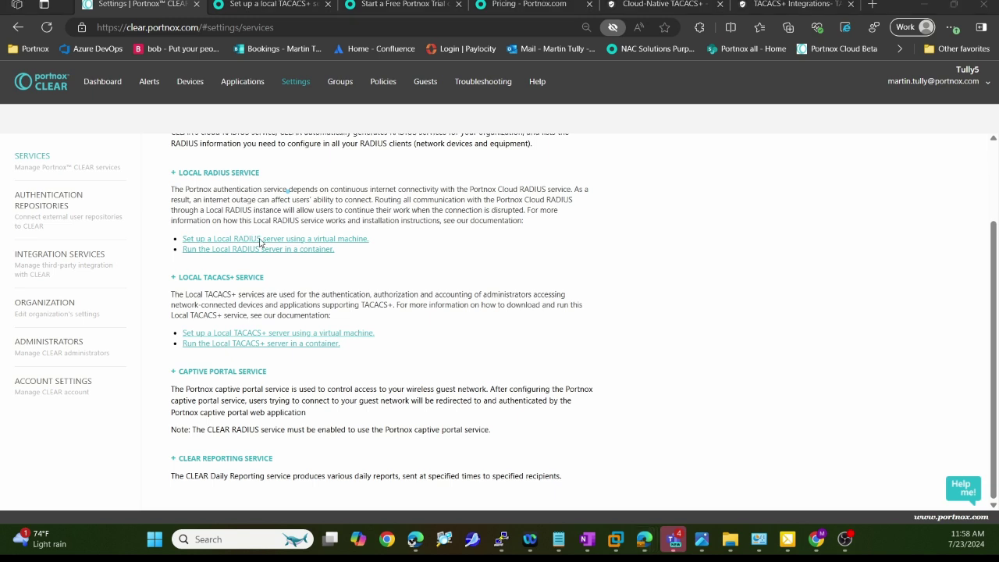
left_click_drag(265, 254, 127, 278)
left_click_drag(188, 359, 266, 243)
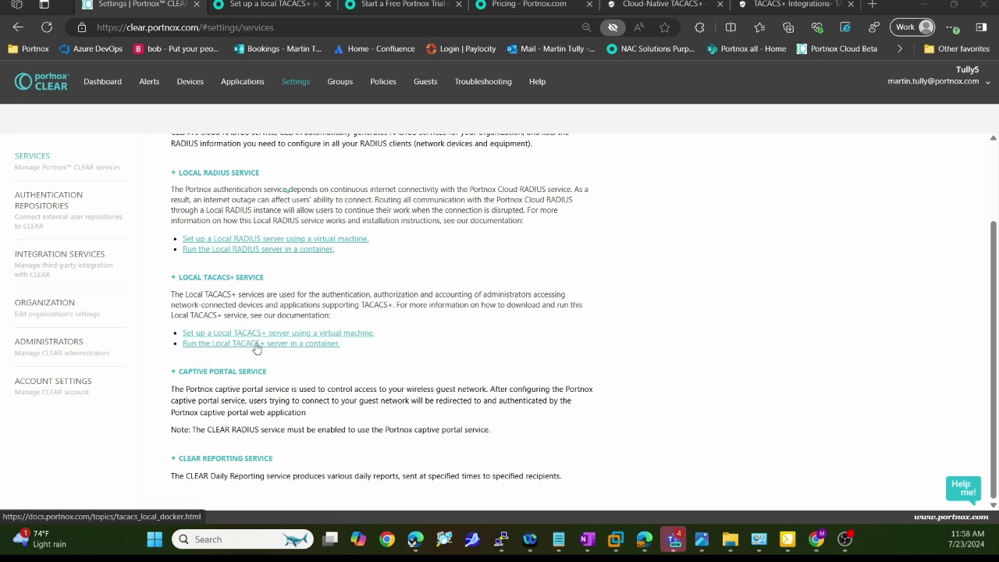
left_click(178, 280)
scroll(455, 315, "down", 2)
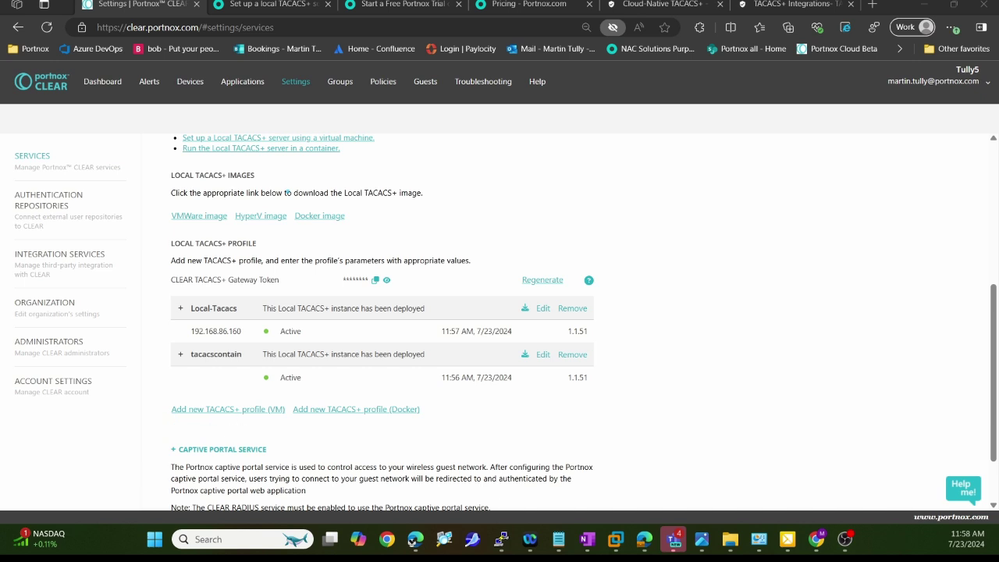
left_click(258, 409)
scroll(590, 423, "down", 1)
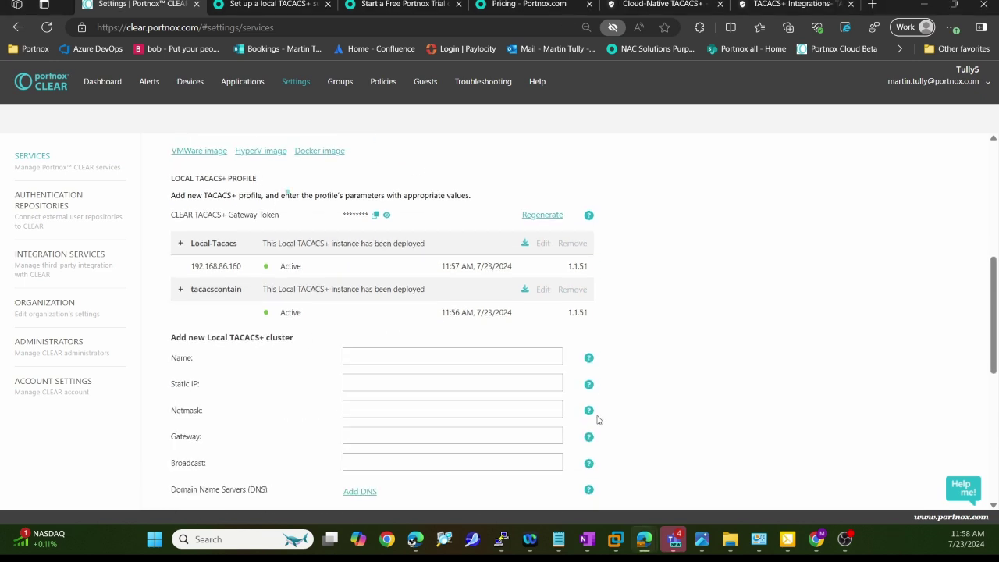
scroll(577, 429, "down", 2)
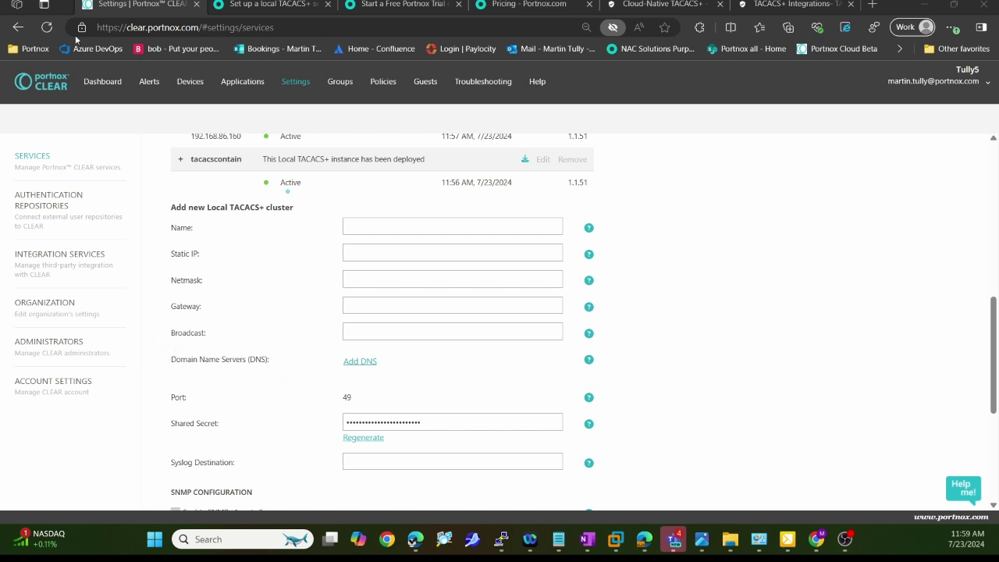
left_click_drag(357, 383, 399, 421)
scroll(282, 362, "down", 2)
scroll(293, 382, "down", 2)
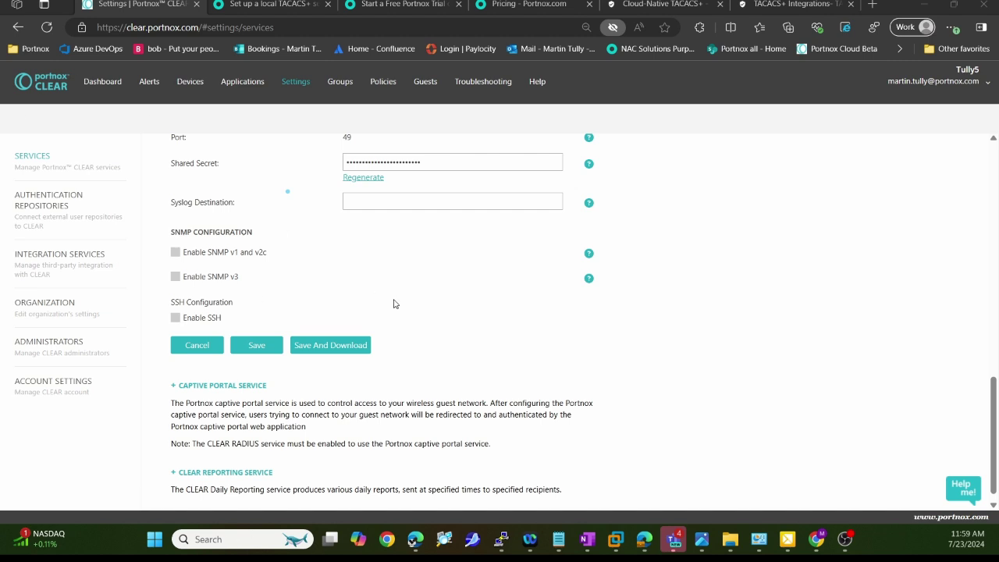
scroll(448, 316, "up", 2)
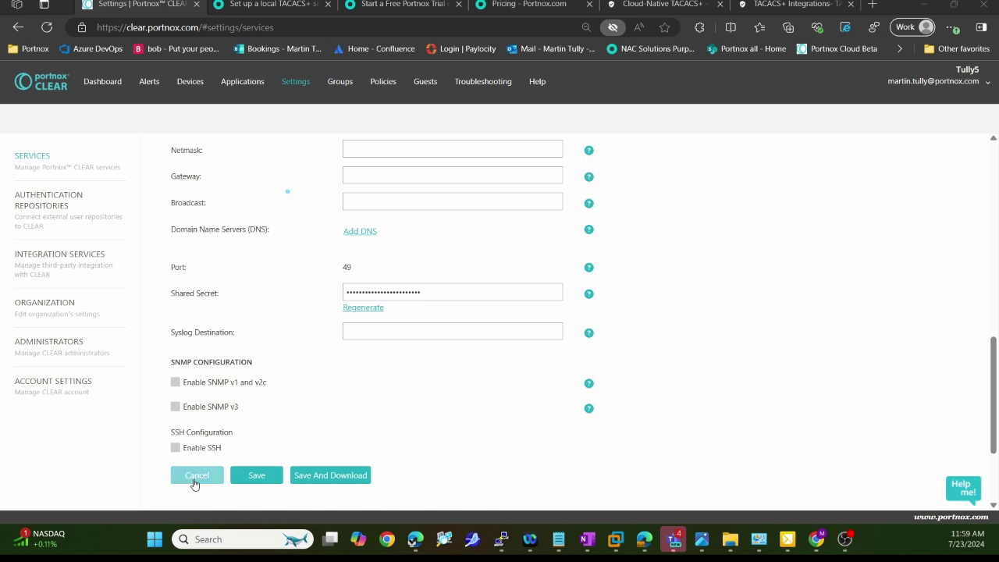
left_click(196, 476)
scroll(278, 334, "up", 2)
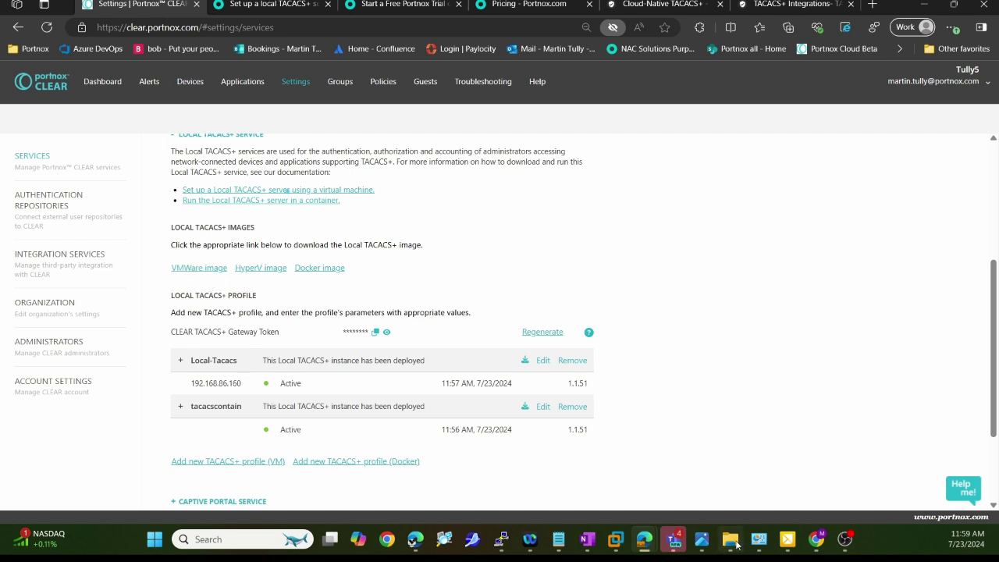
Step: Bring the LocalTacacs virtual machine console forward from the taskbar
mouse_move(788, 544)
mouse_move(674, 538)
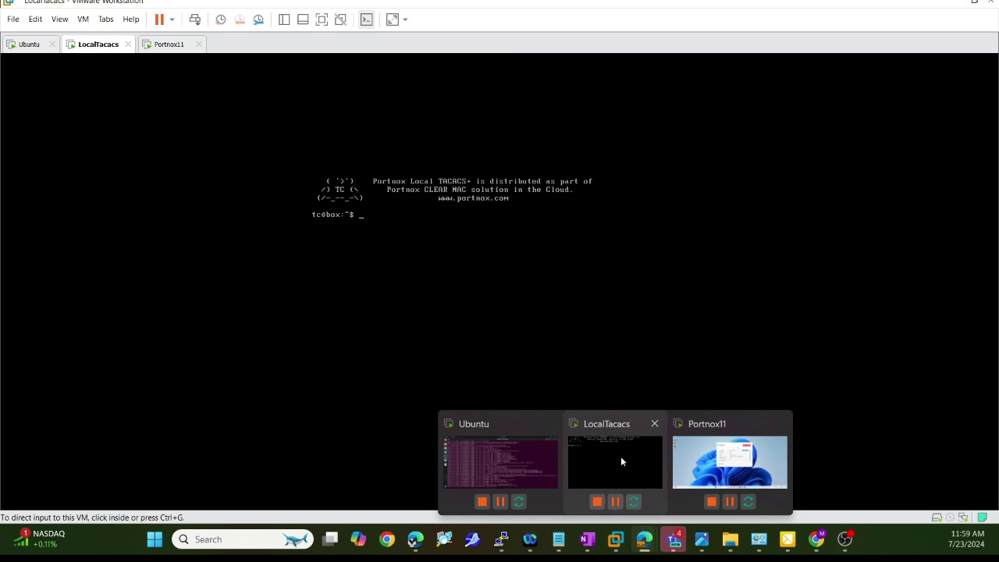
left_click(620, 461)
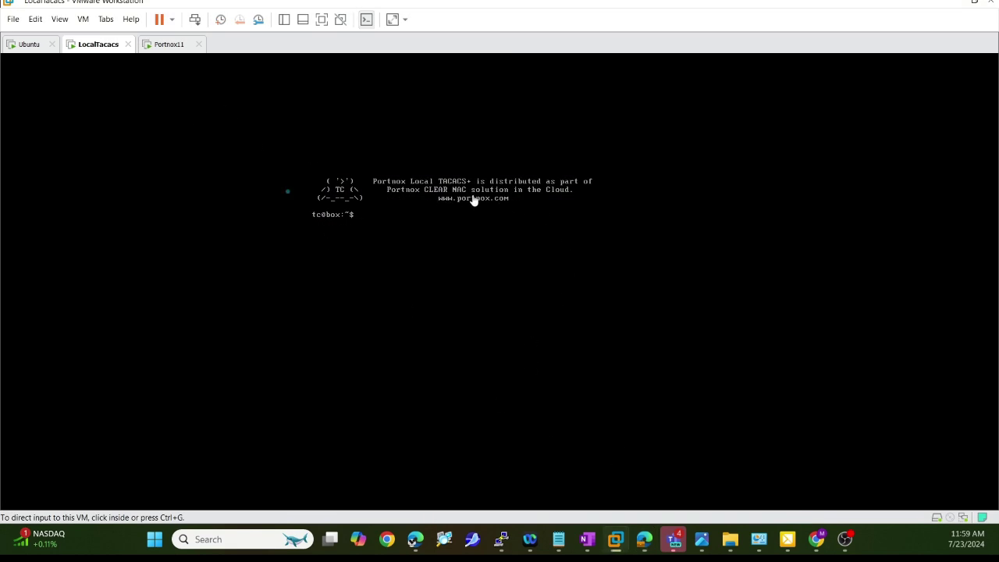
Step: Open the VM settings and point out the CD/DVD drive's Local-Tacacs (2).iso image path
left_click(83, 19)
left_click(152, 195)
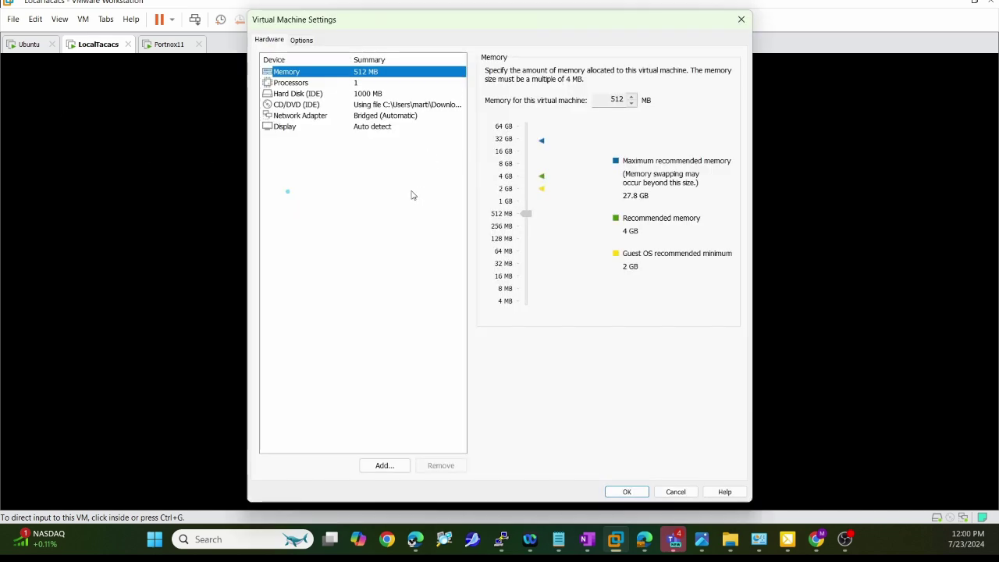
left_click(312, 106)
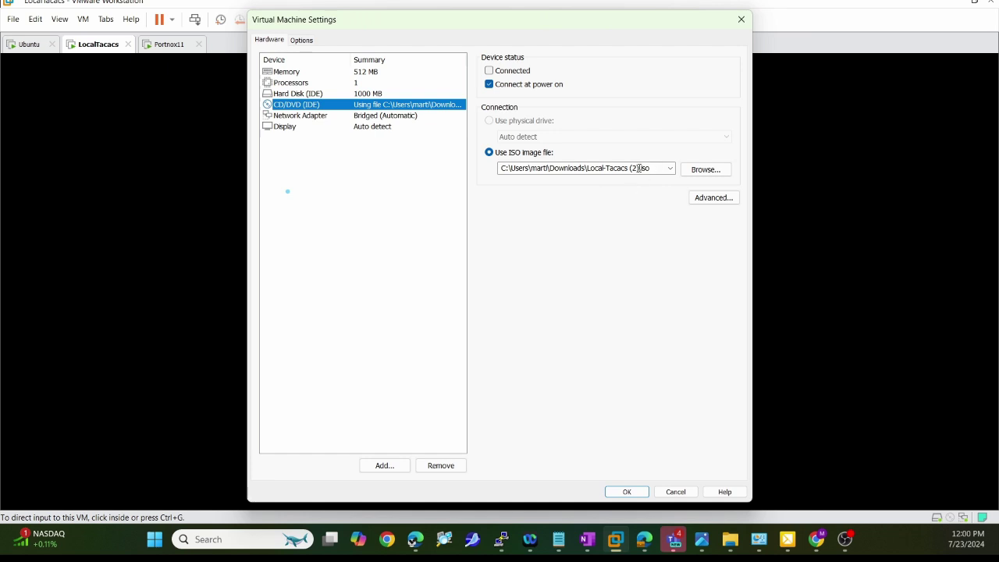
left_click_drag(614, 197, 641, 172)
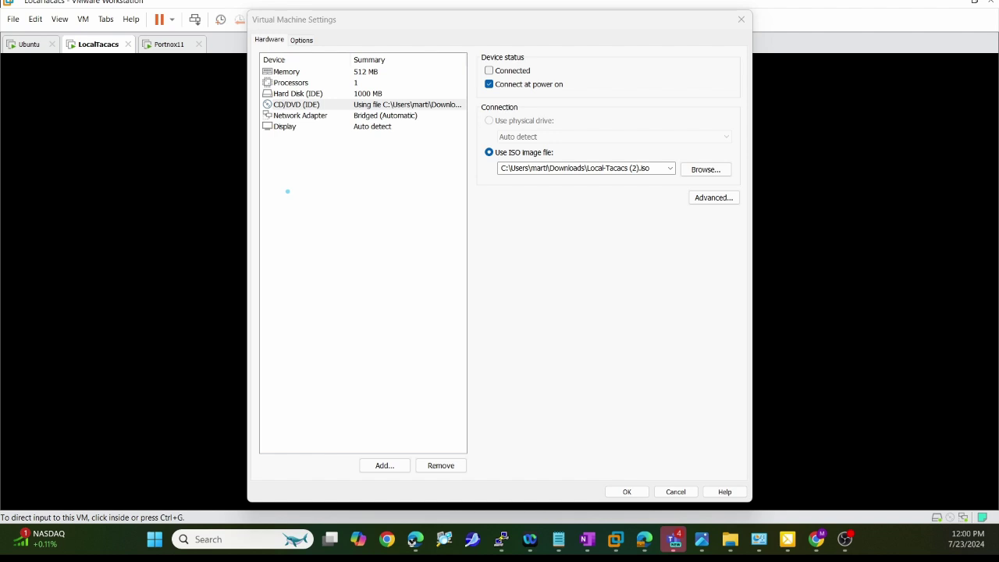
mouse_move(385, 61)
left_mouse_down()
mouse_move(263, 77)
mouse_move(402, 119)
mouse_move(380, 59)
left_mouse_up()
Step: Close the VM settings, review the Local-Tacacs profile in Portnox CLEAR, and point out Authentication Repositories
left_click(741, 19)
key("alt+Tab")
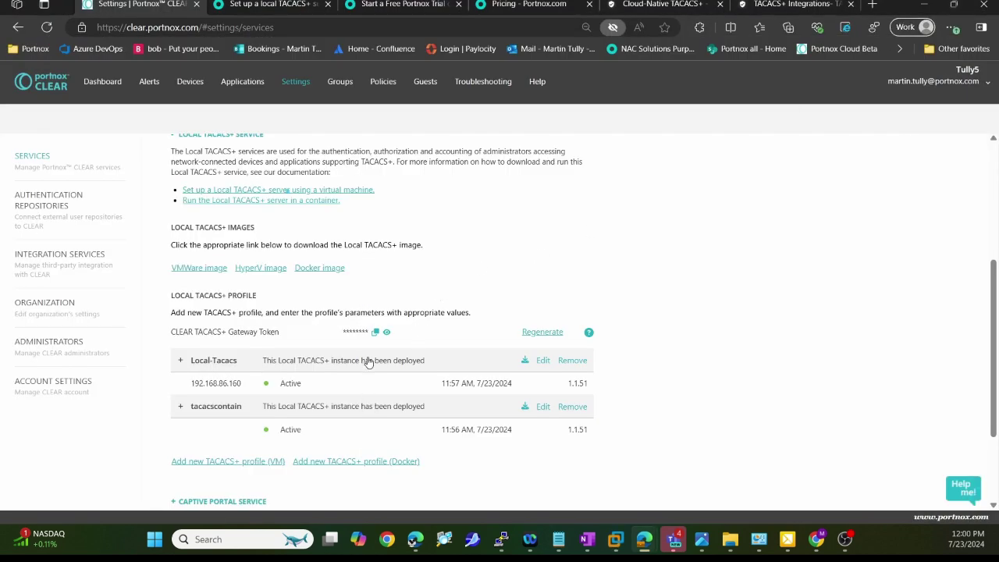
left_click(273, 359)
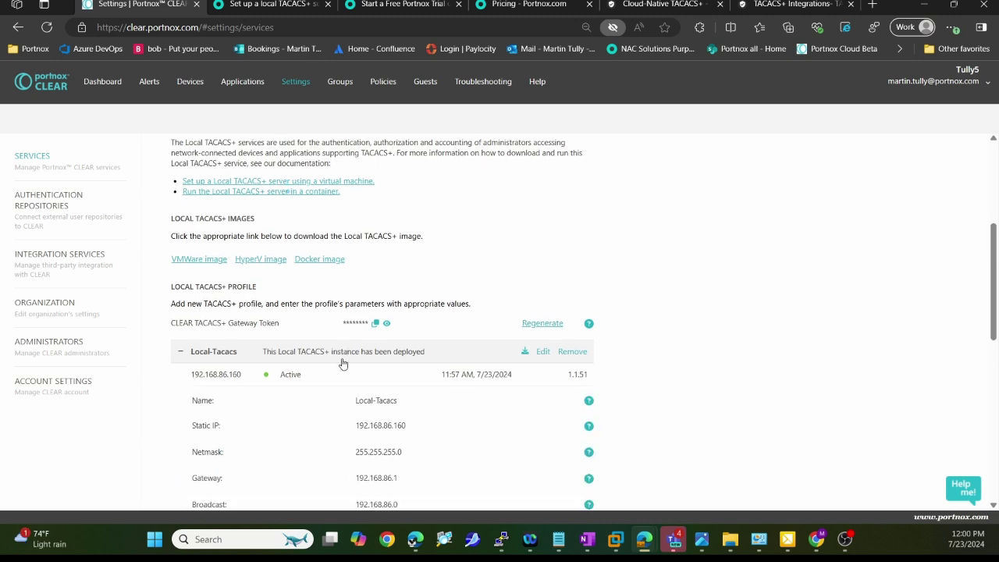
scroll(336, 365, "down", 1)
scroll(312, 373, "up", 2)
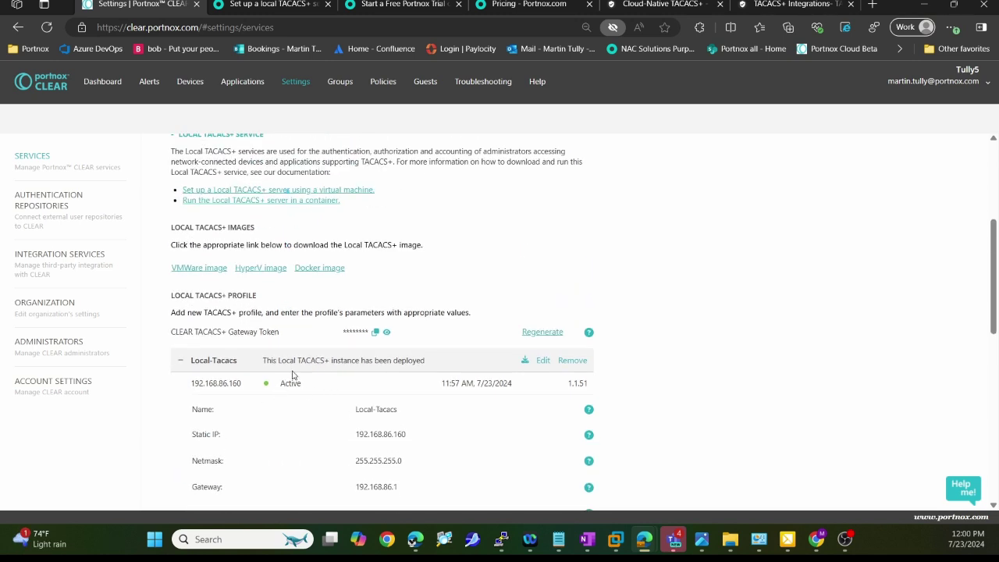
left_click(332, 360)
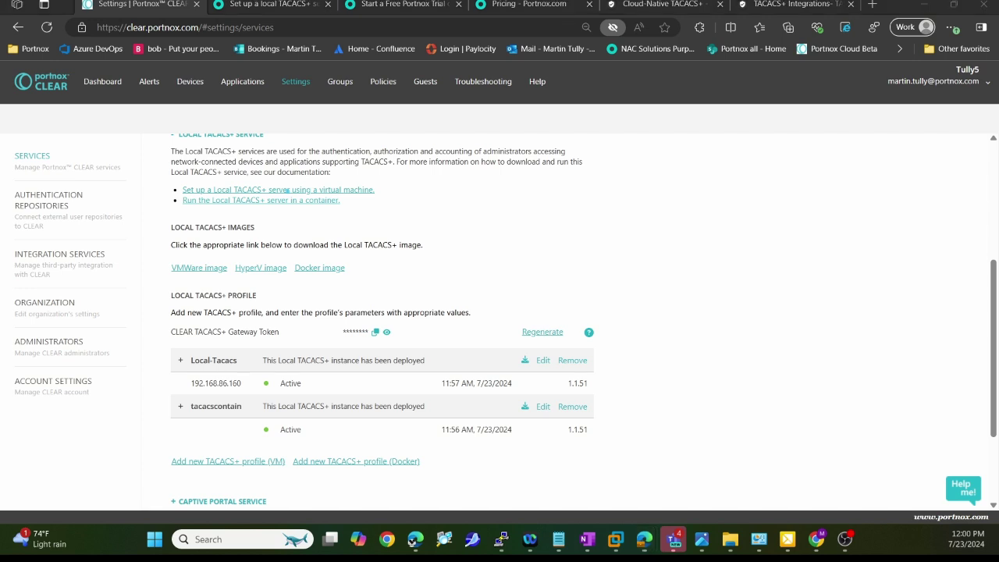
left_click_drag(135, 195, 88, 195)
Step: Open Authentication Repositories and expand the Azure Active Directory integration to review its Enabled status
left_click(78, 204)
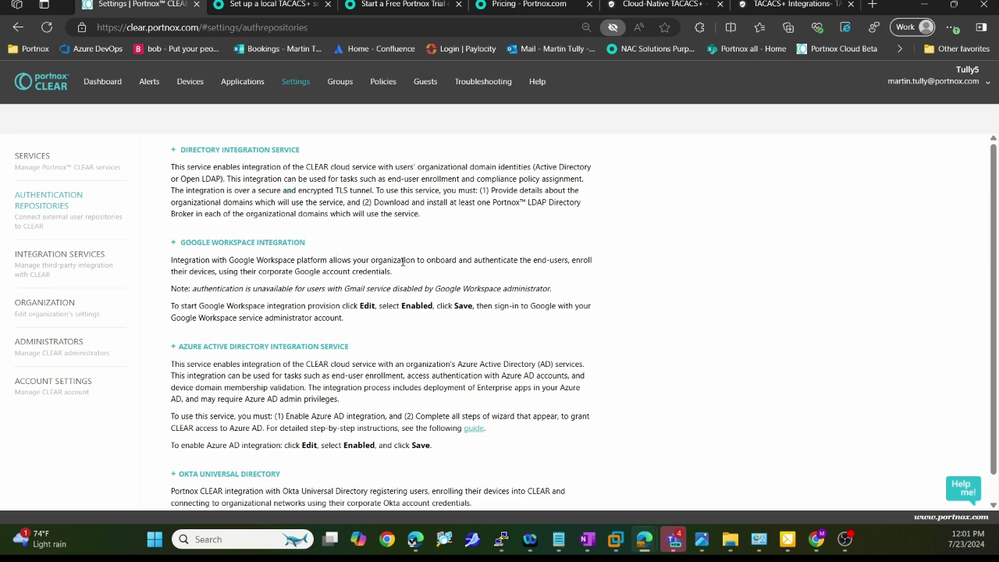
scroll(405, 301, "down", 1)
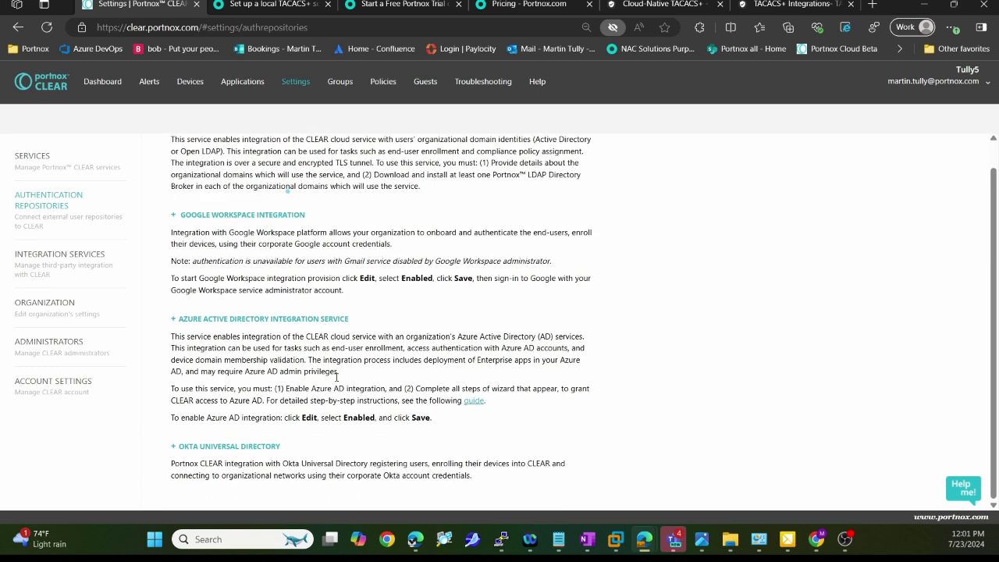
left_click(252, 319)
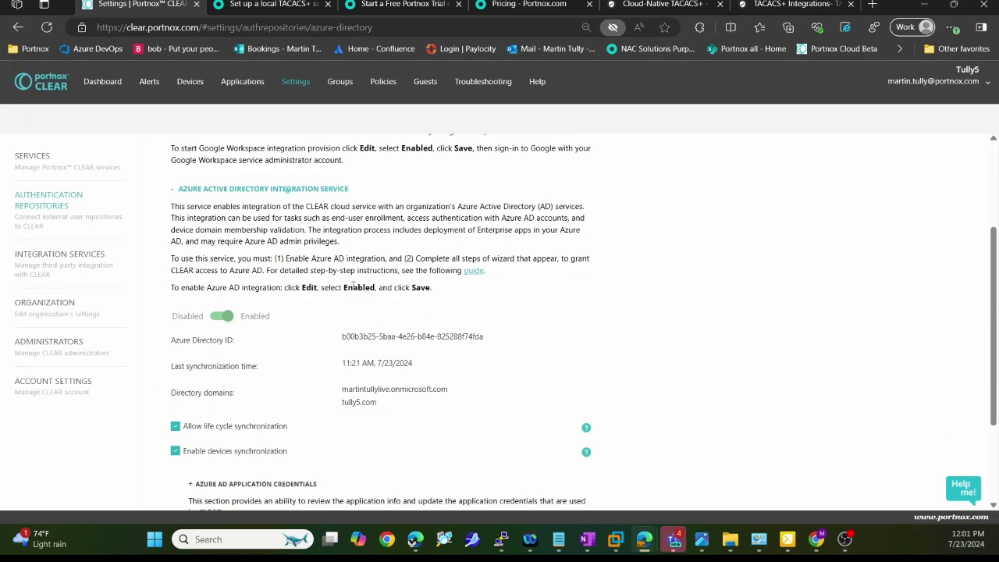
scroll(355, 286, "down", 3)
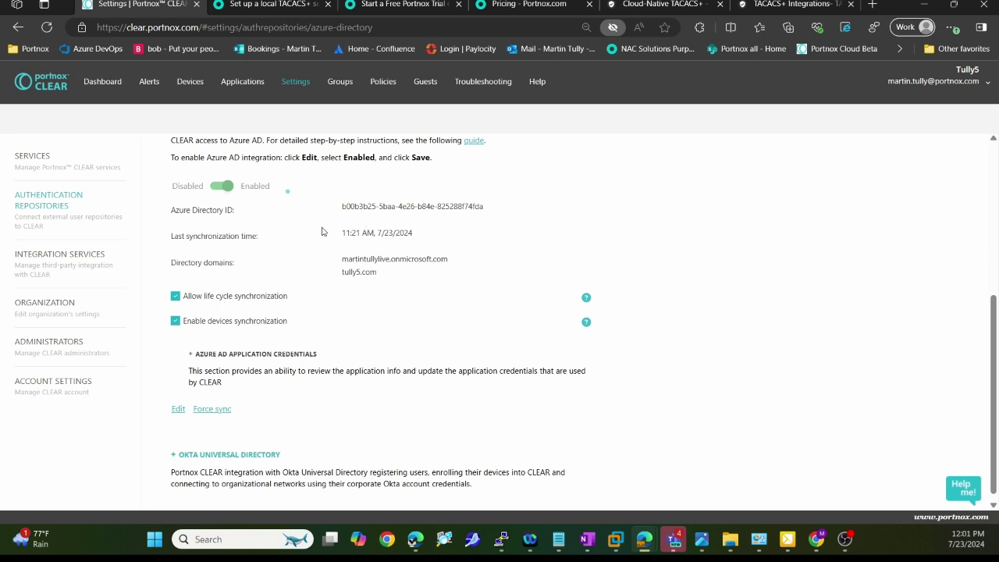
scroll(323, 231, "up", 1)
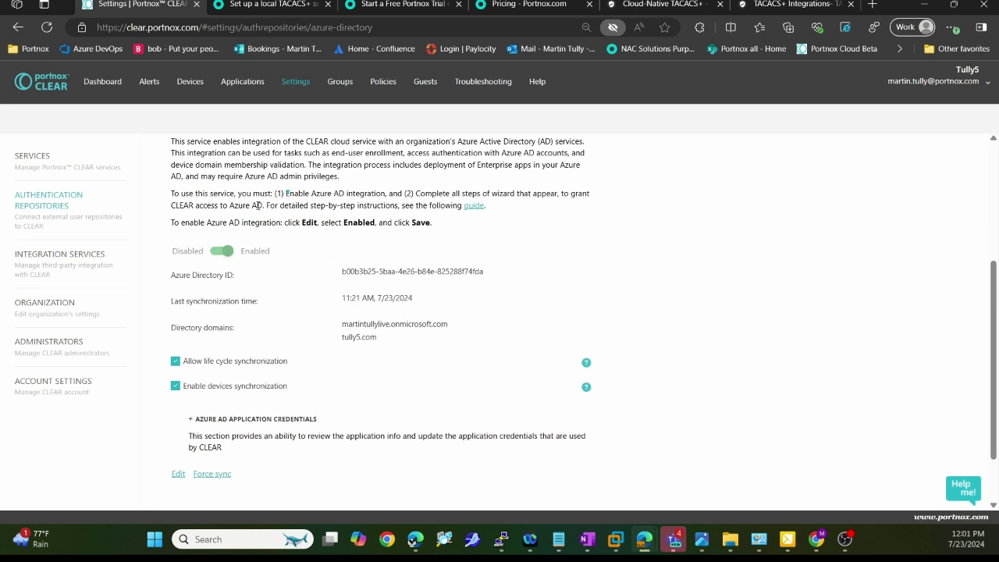
left_click_drag(266, 204, 399, 205)
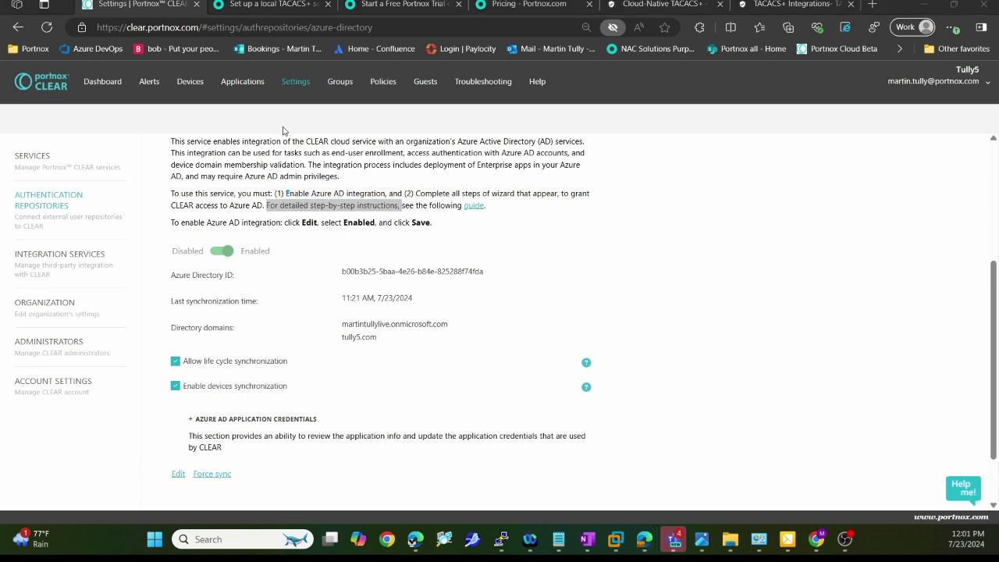
left_click_drag(283, 128, 334, 95)
Step: Open the TACACS+ group from Groups and mark its access sections, including disabled TACACS+ MFA access
left_click(341, 82)
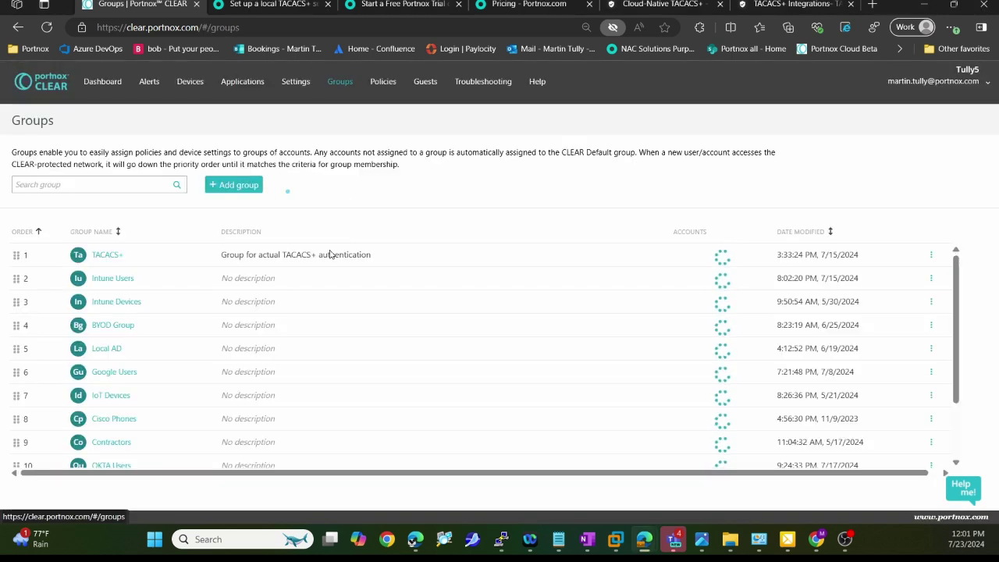
left_click(109, 257)
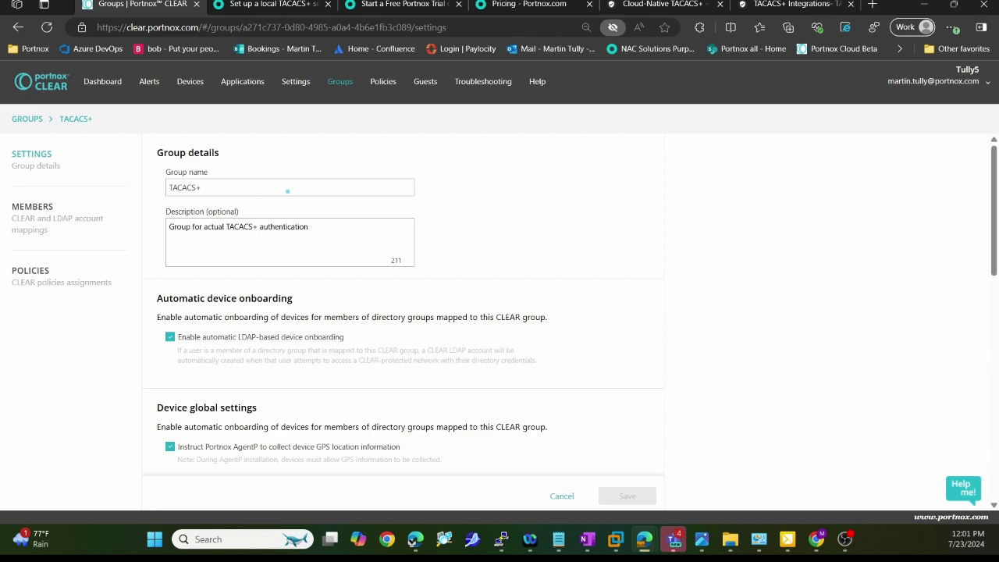
scroll(417, 218, "down", 10)
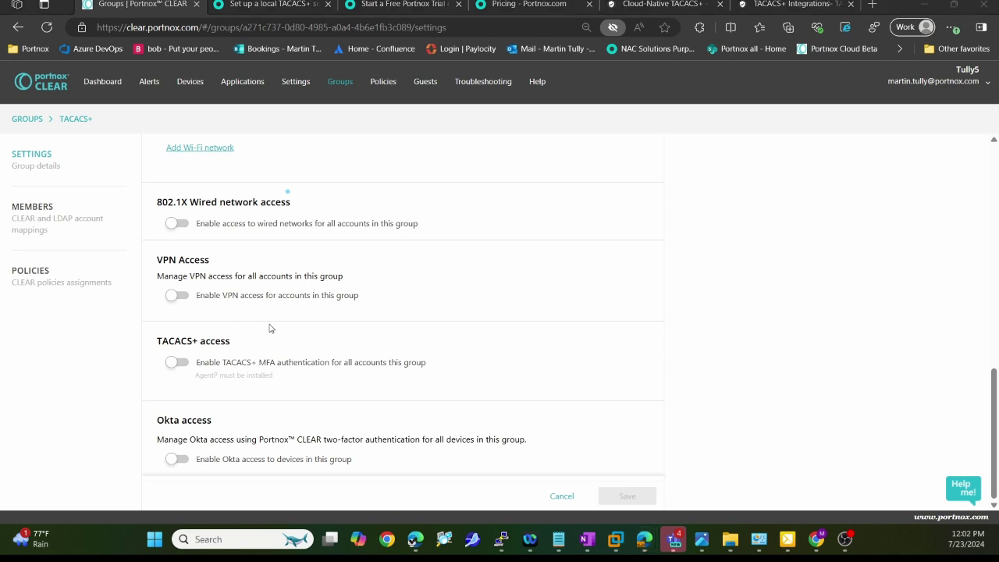
left_click_drag(268, 327, 77, 333)
mouse_move(185, 408)
left_mouse_down()
mouse_move(403, 359)
mouse_move(297, 316)
left_mouse_up()
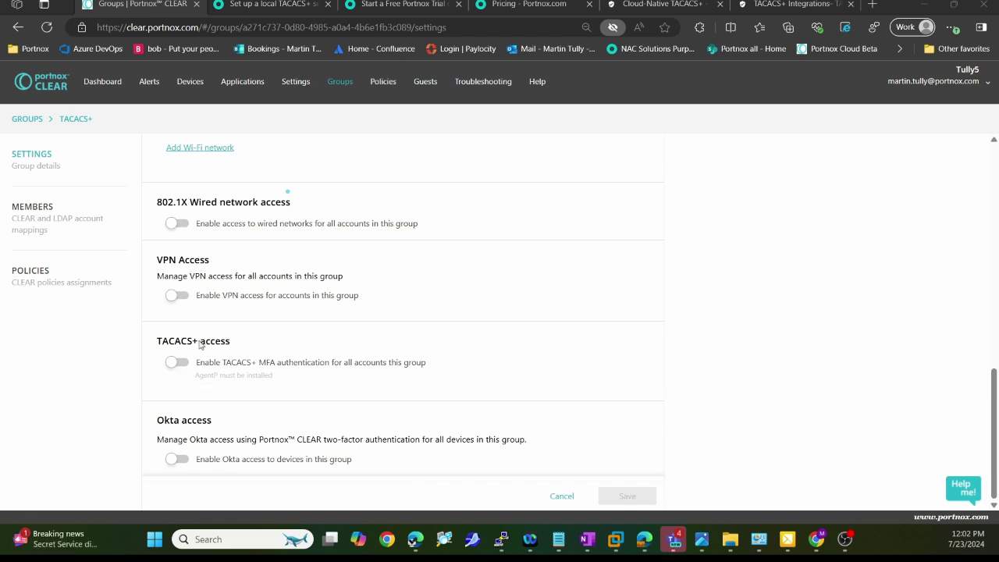
left_click_drag(159, 374, 195, 374)
Step: Show the Azure AD accounts mapped as members of the TACACS+ group
left_click(46, 223)
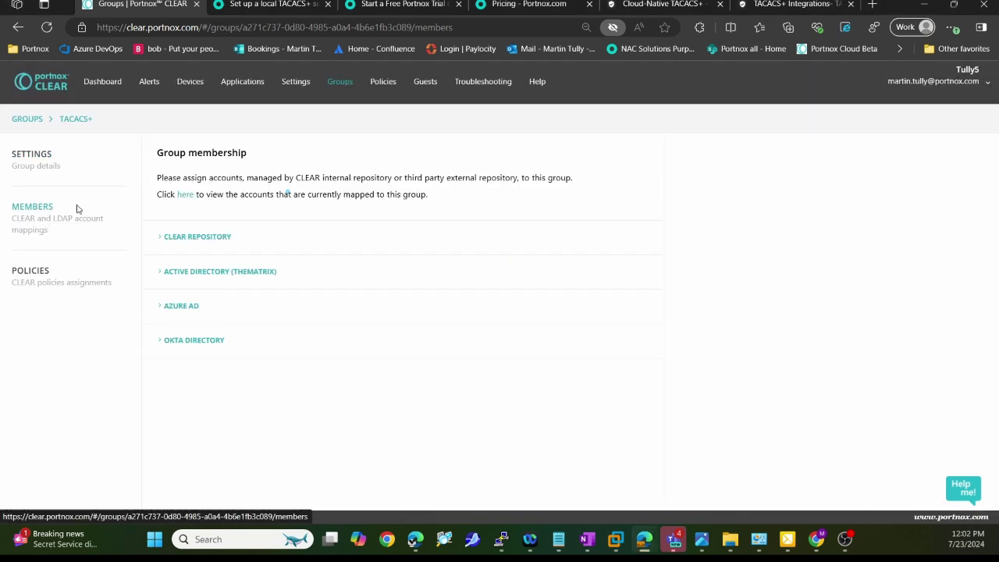
left_click(174, 308)
scroll(234, 320, "down", 3)
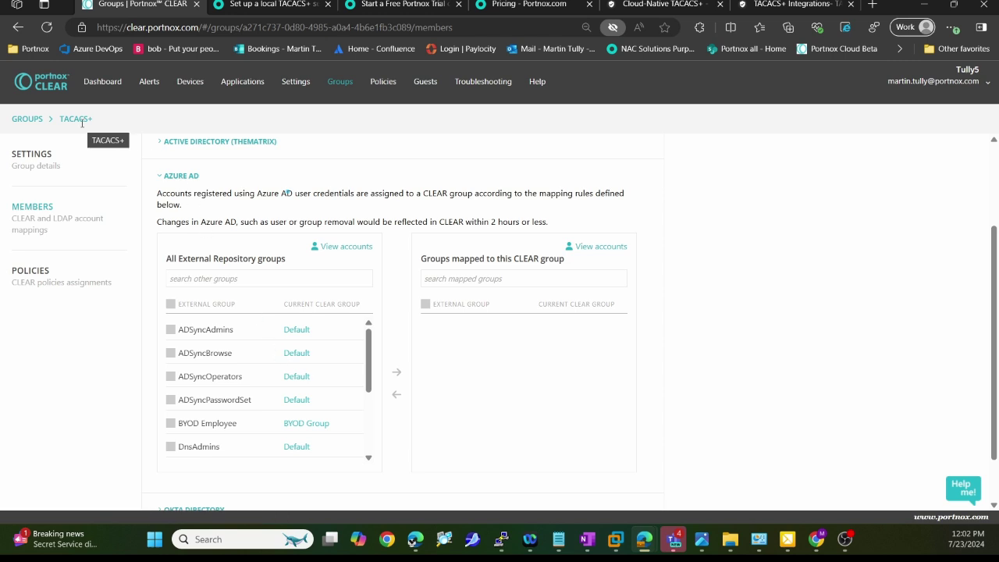
left_click(341, 247)
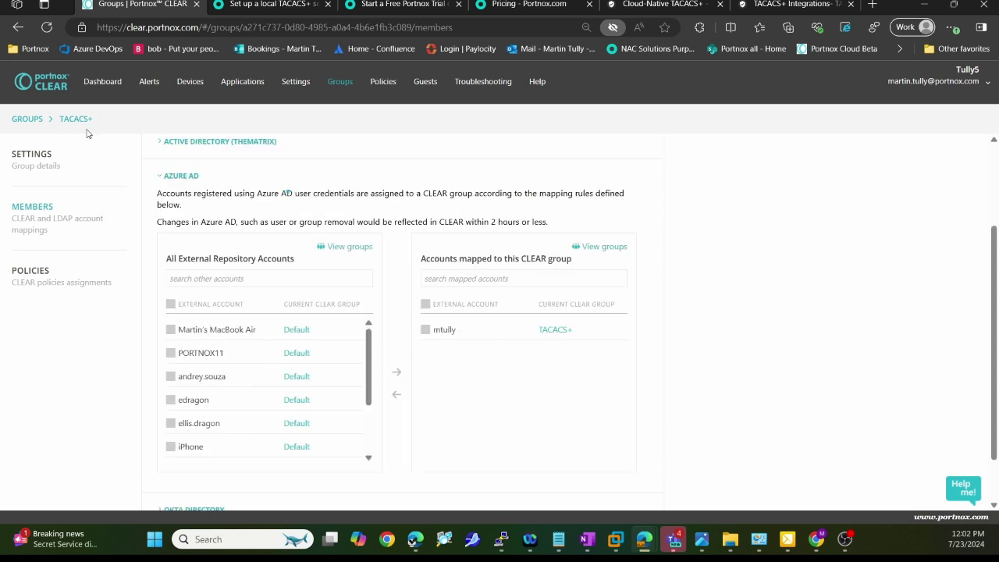
Step: Open the TACACS+ group's policies and mark the Admin Network - 15 policy details
left_click(26, 274)
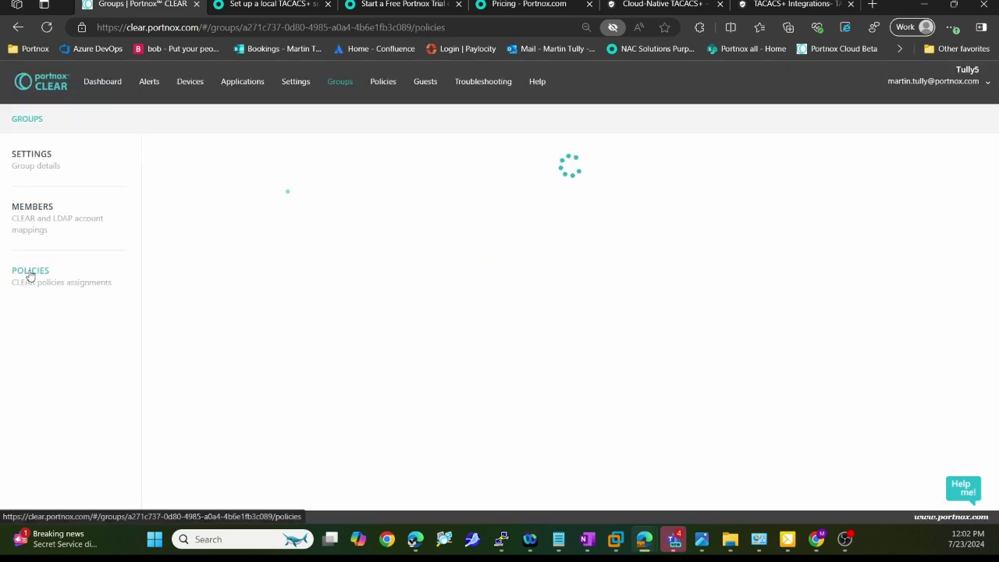
scroll(309, 292, "down", 6)
scroll(309, 294, "down", 2)
scroll(311, 292, "up", 1)
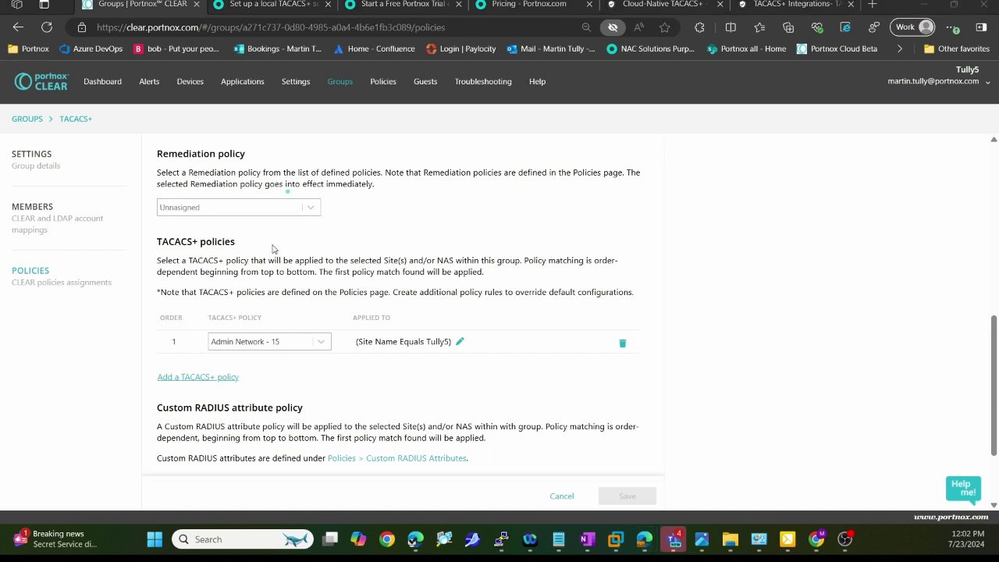
left_click_drag(284, 243, 243, 243)
left_click_drag(320, 373, 279, 347)
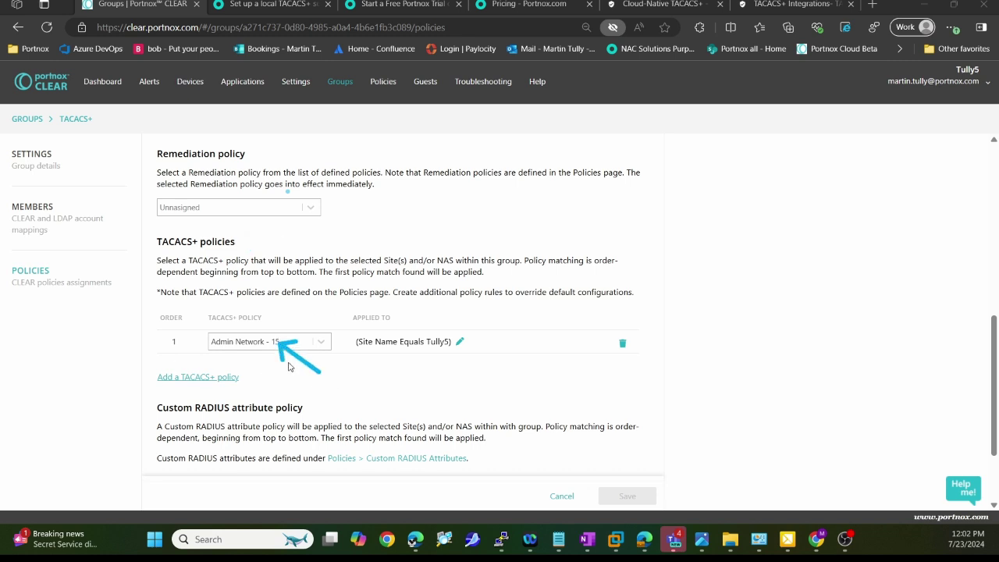
left_click_drag(387, 380, 440, 354)
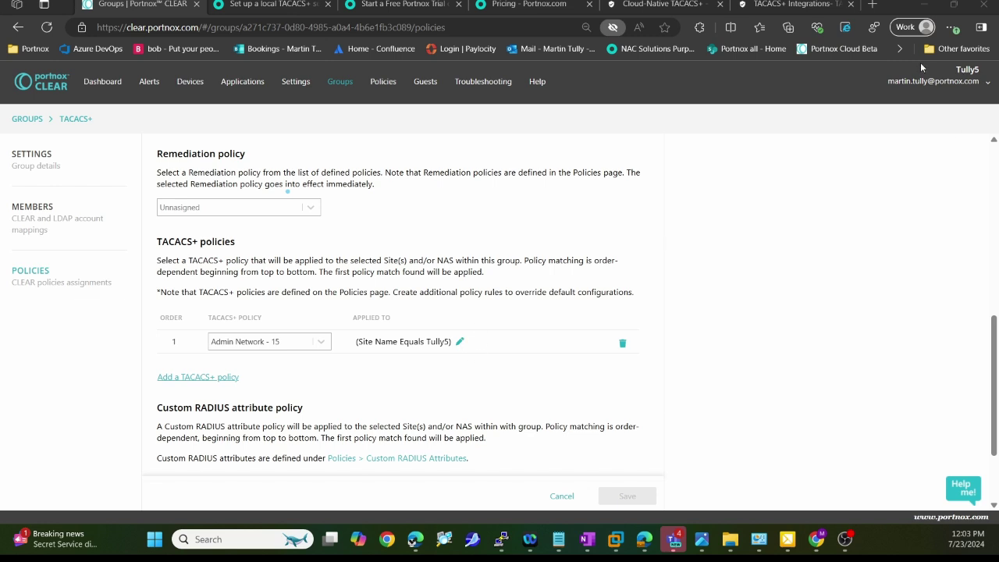
left_click_drag(917, 67, 946, 71)
Step: Check that the policy's site condition is Tully5, then close the condition editor unchanged
left_click(460, 341)
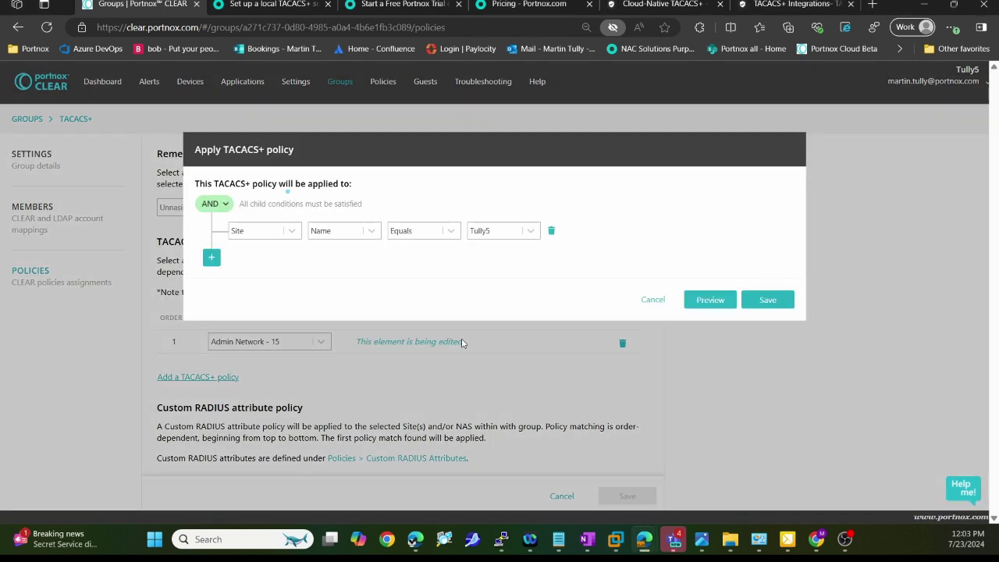
left_click(528, 234)
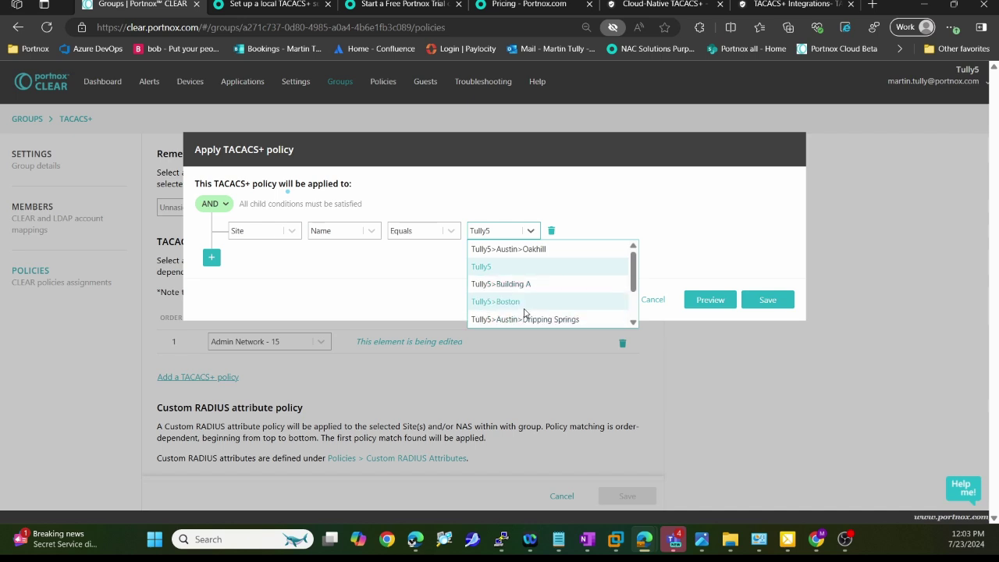
left_click(369, 285)
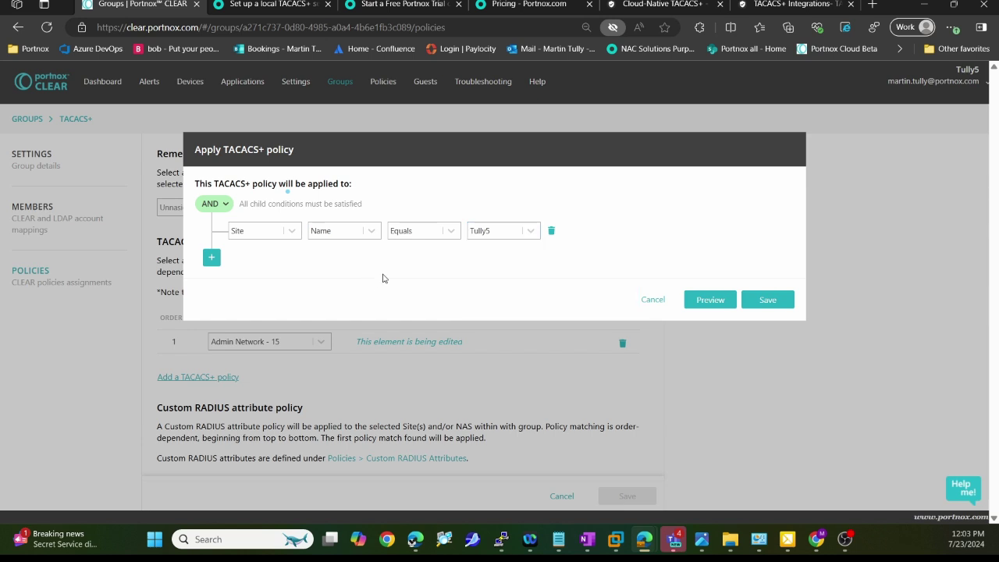
left_click(649, 301)
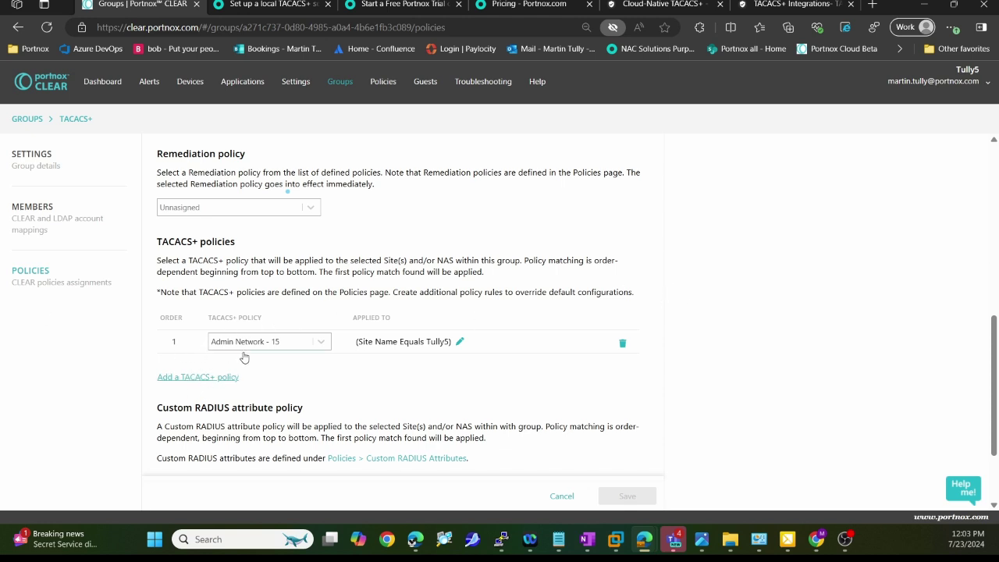
Step: Open the Admin Network - 15 TACACS+ authorization policy for editing
left_click(383, 84)
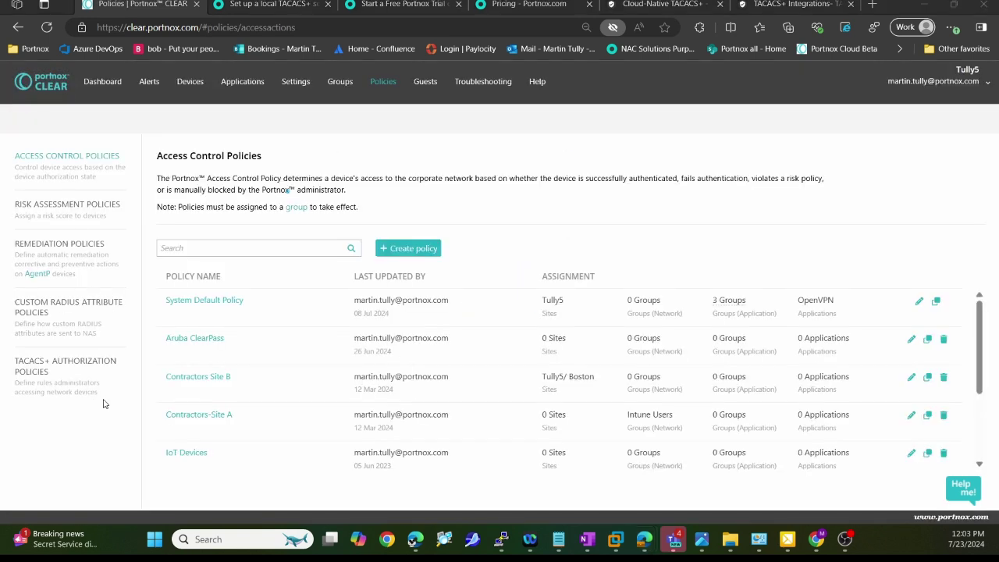
left_click(45, 370)
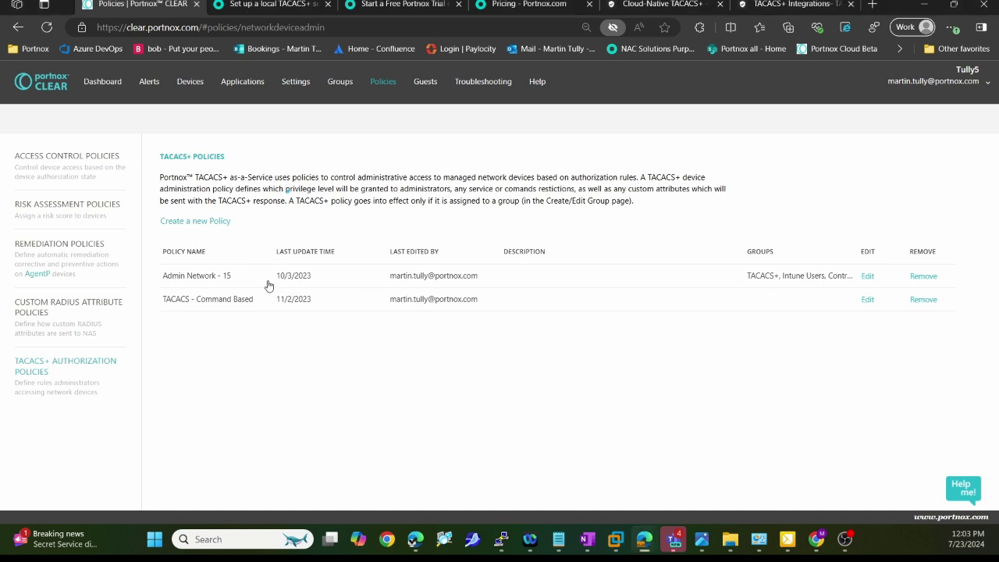
left_click(868, 278)
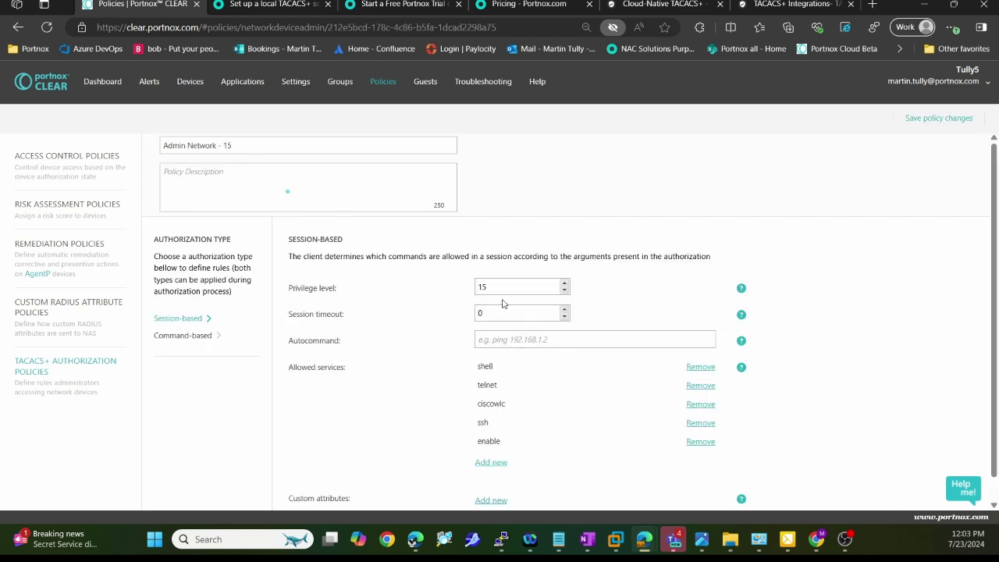
scroll(422, 385, "down", 1)
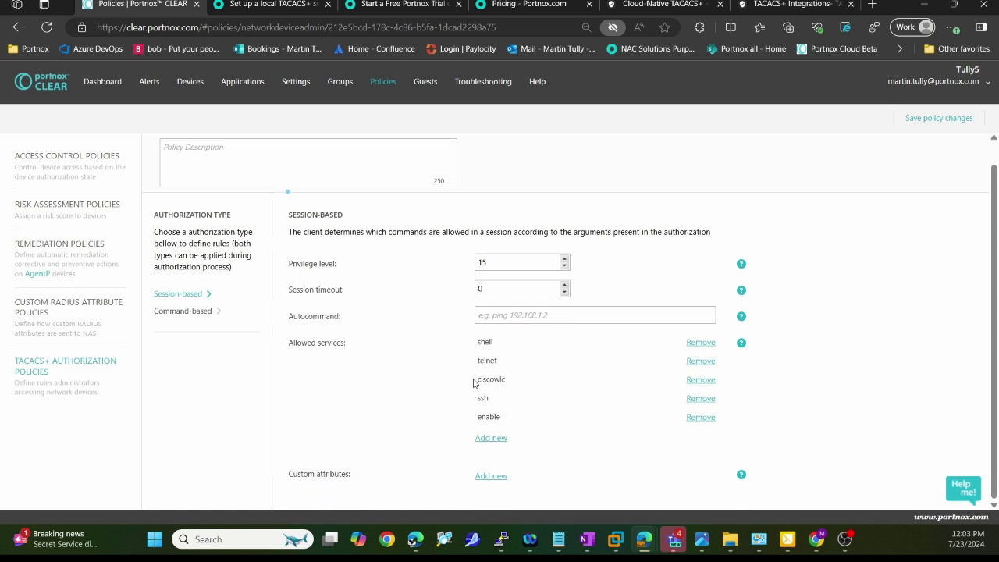
Step: Review the policy's custom attribute and command-based authorization, leaving deny-all-commands off
left_click(498, 476)
scroll(514, 425, "down", 1)
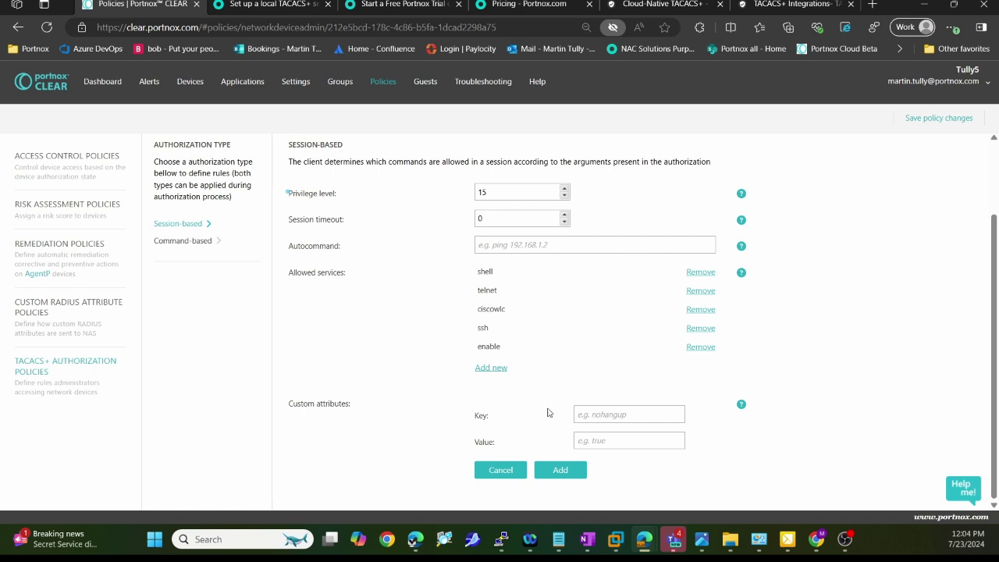
left_click(204, 241)
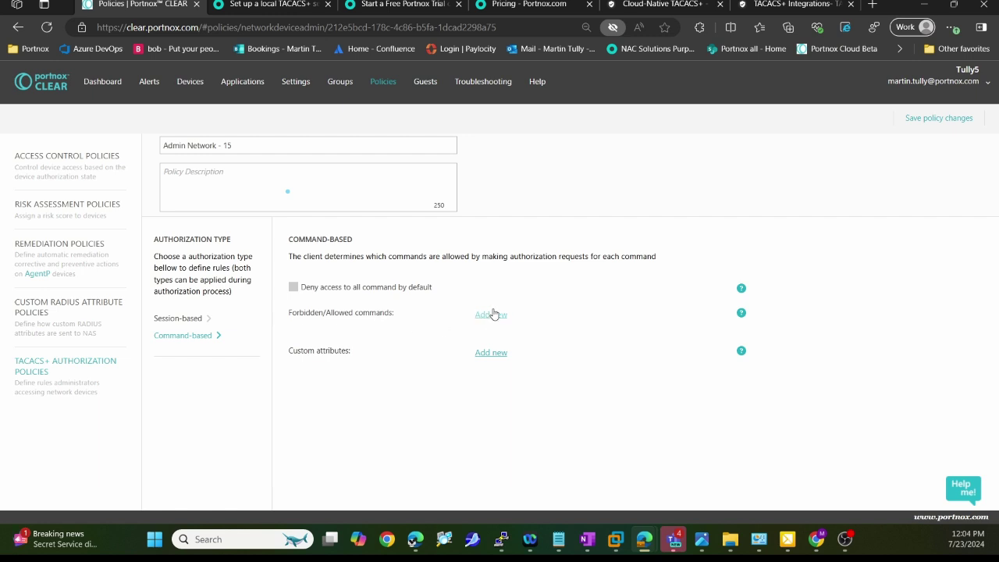
left_click(398, 293)
left_click(352, 289)
Step: Start a new TACACS+ policy, attempt saving it without a name, then go to Alerts
left_click(104, 362)
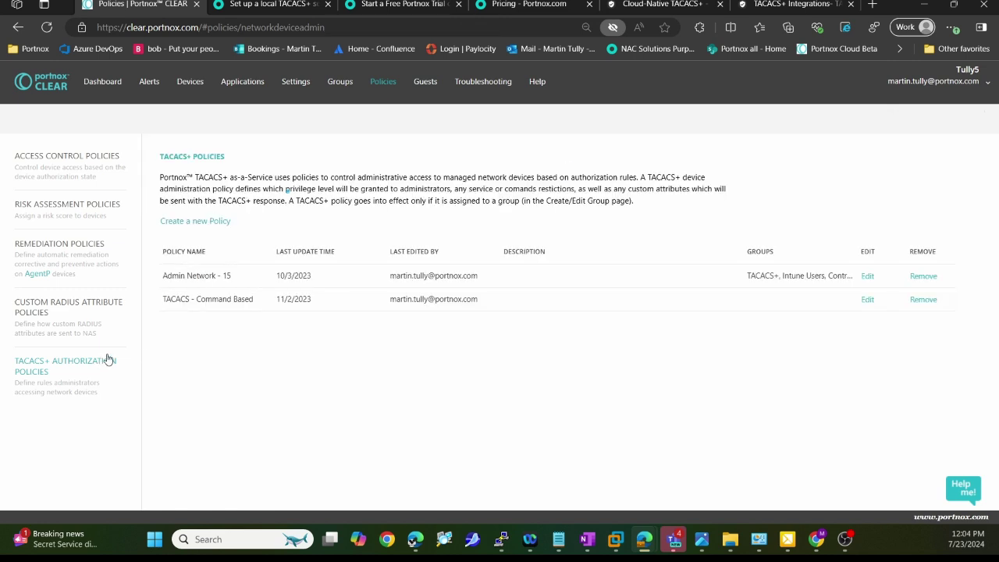
left_click(195, 222)
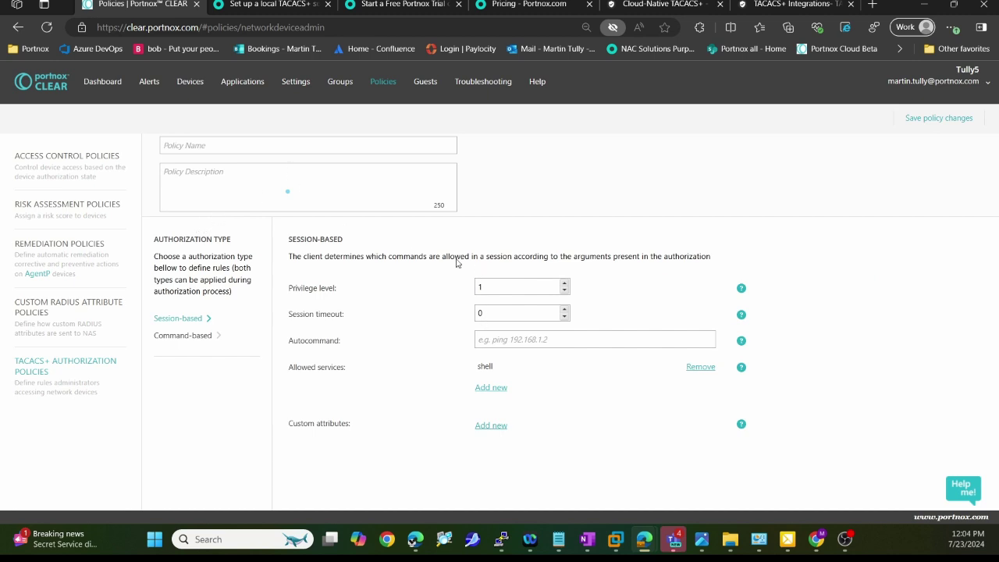
left_click(937, 118)
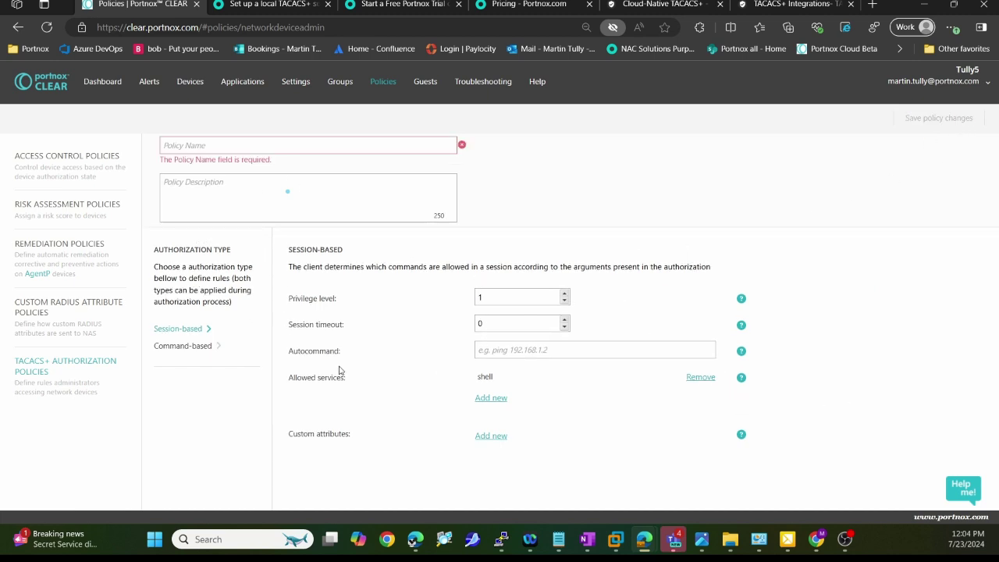
left_click(337, 87)
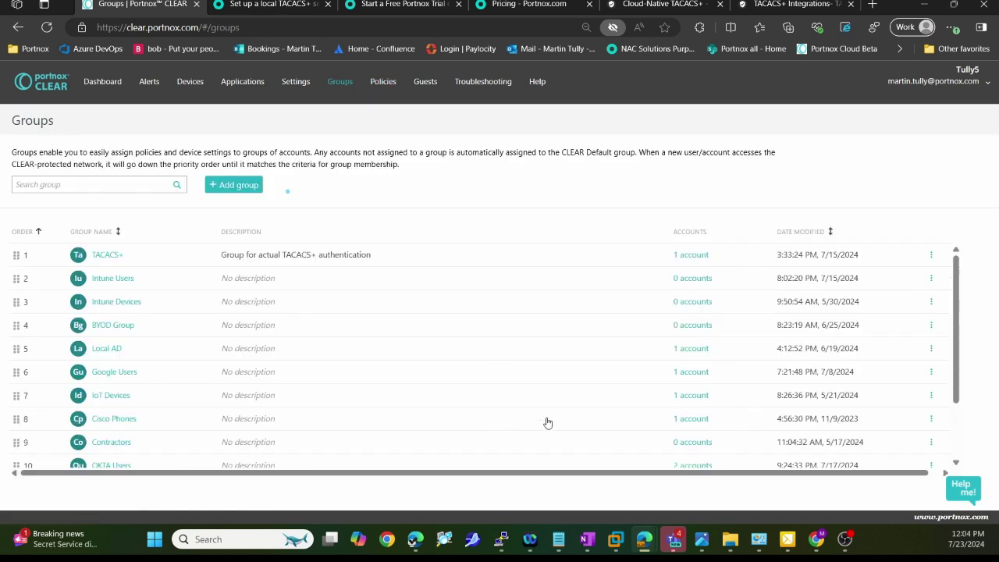
left_click(155, 86)
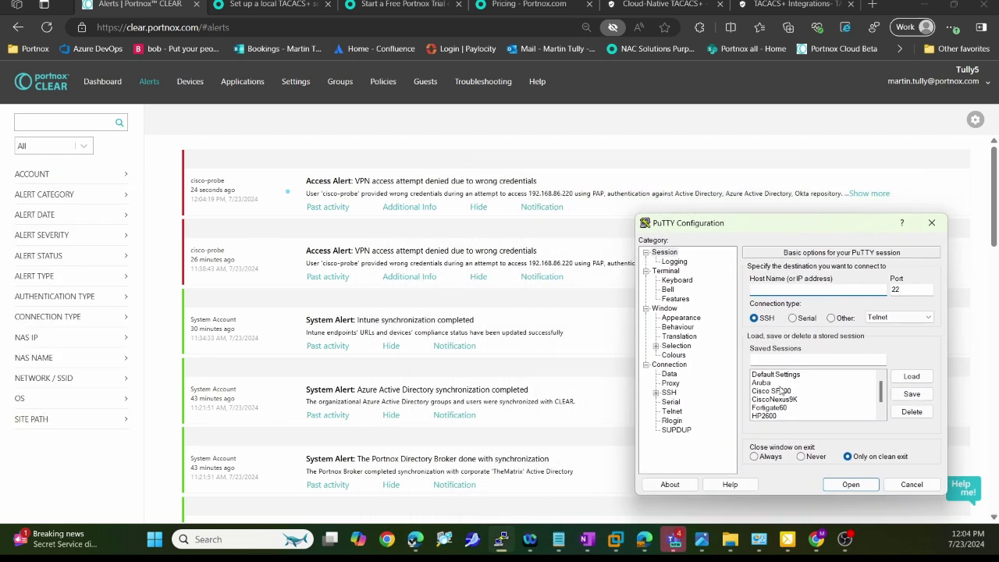
Step: Load the CiscoNexus9K saved session and open the SSH connection to 192.168.86.154
left_click(776, 399)
left_click(909, 378)
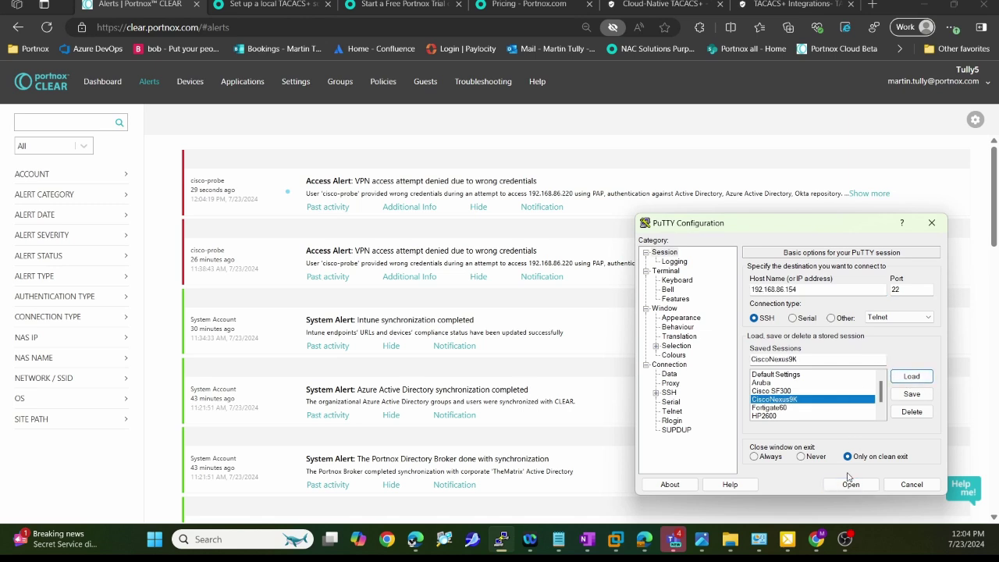
left_click(851, 484)
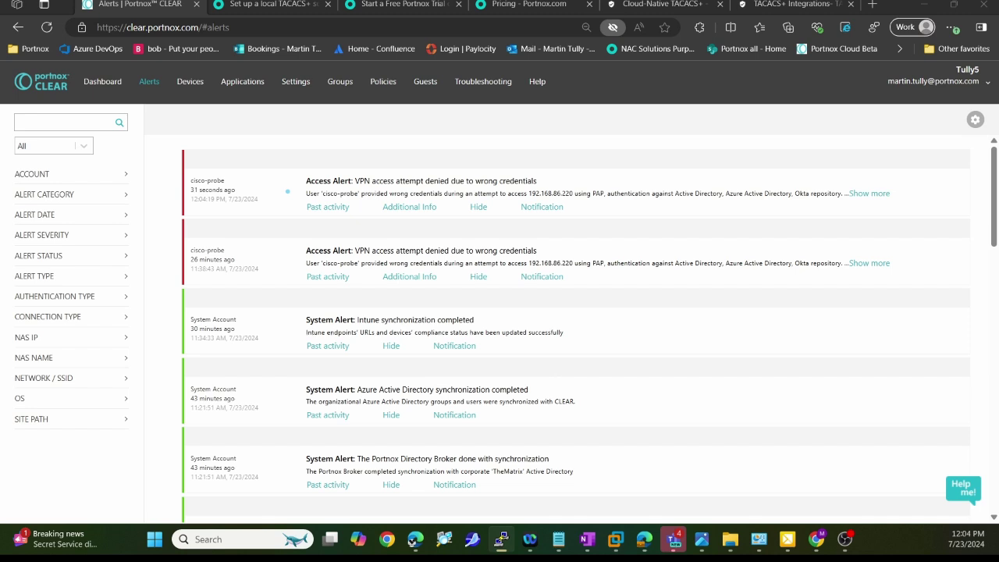
Step: Log in to the switch with the TACACS+ user's name and password, keeping CLEAR alerts visible
left_click_drag(375, 255, 801, 253)
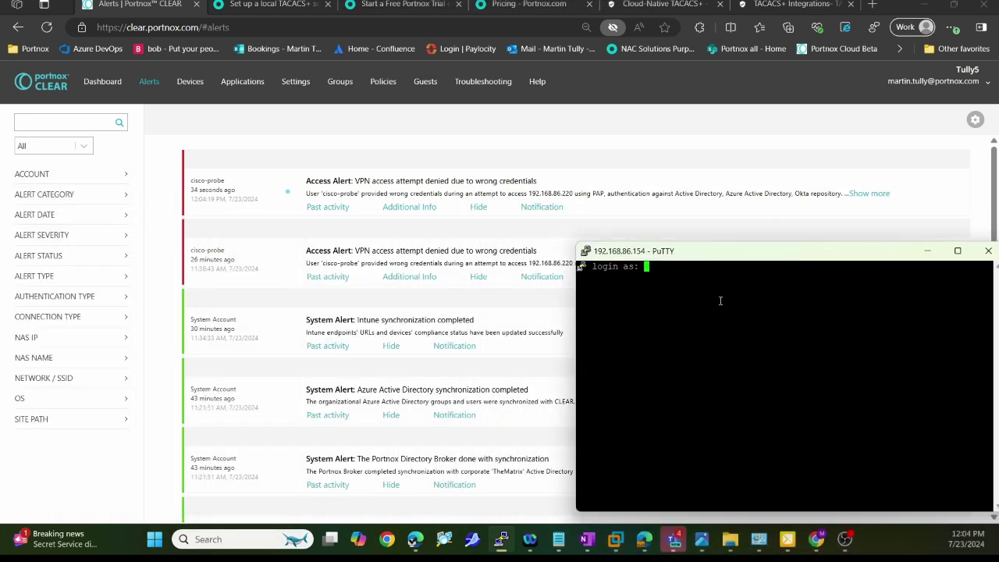
key("Return")
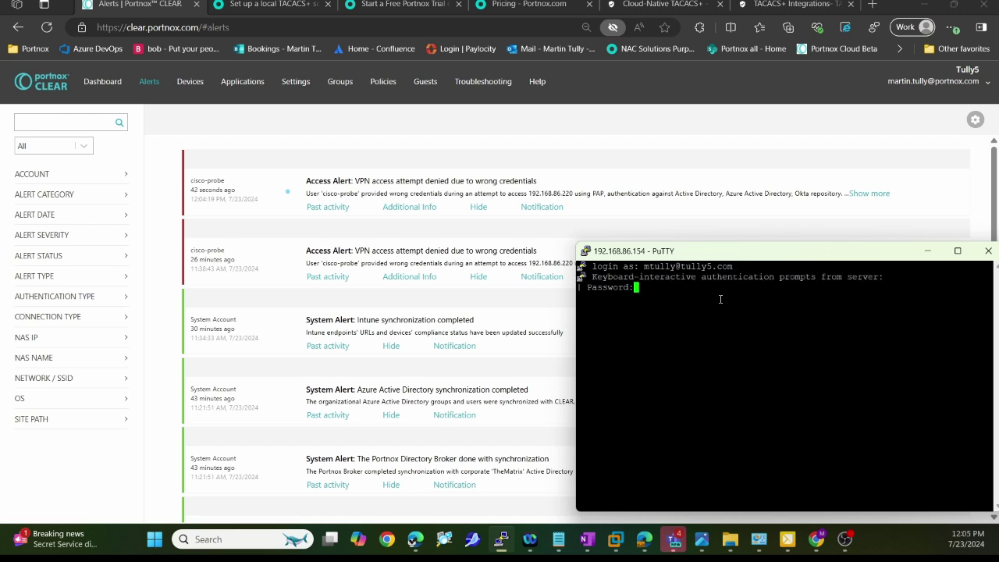
key("Return")
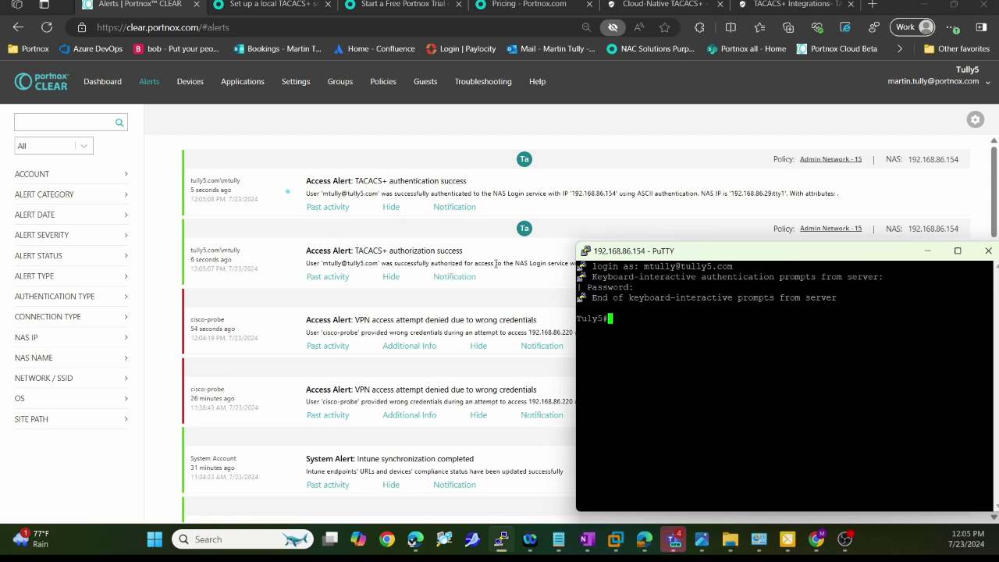
left_click_drag(692, 257, 595, 301)
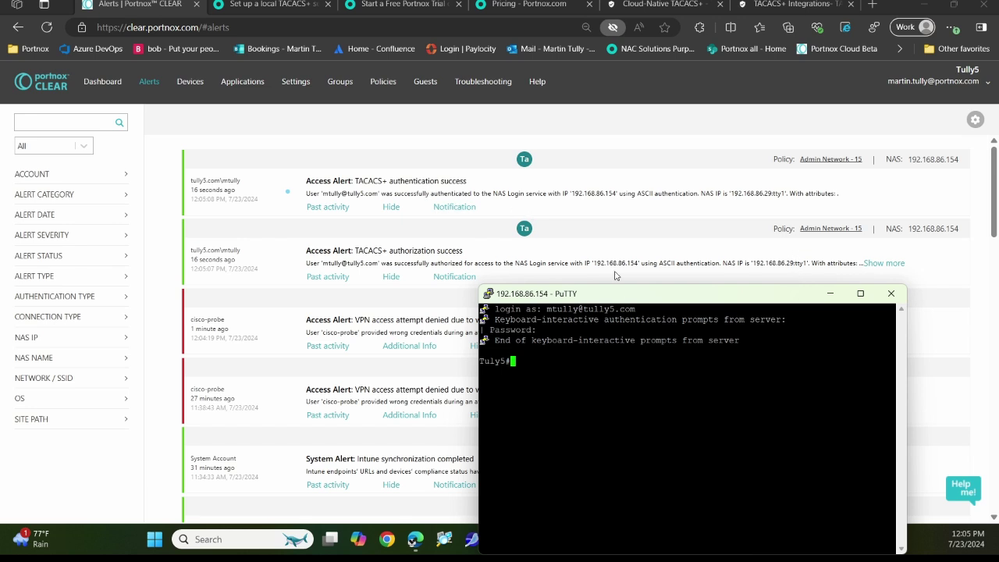
left_click_drag(620, 295, 682, 235)
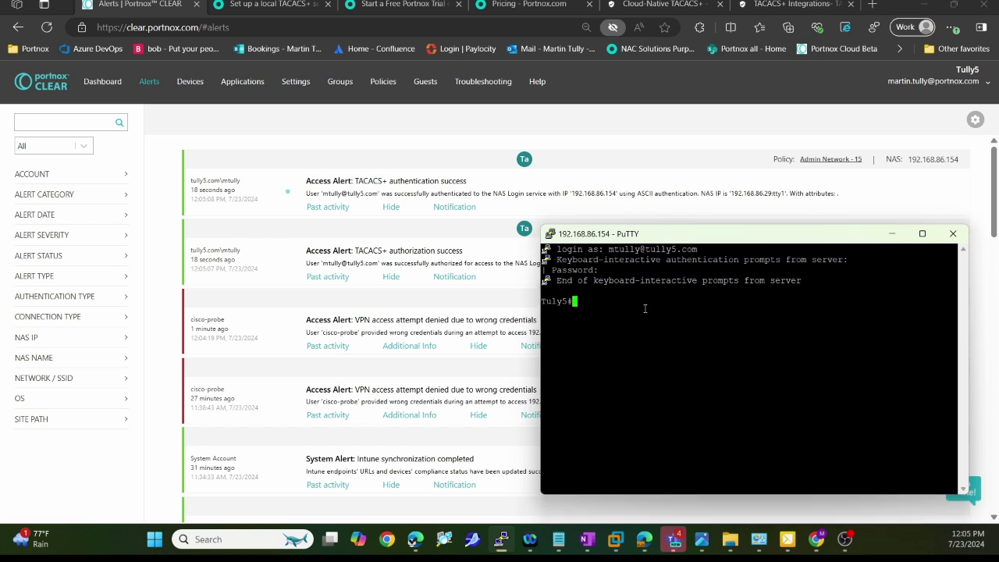
Step: Shut down and re-enable interface GigabitEthernet 1/0/13 in configuration mode, then exit
type("conf t")
key("Return")
type("inter")
key("Tab")
type("gig")
key("Tab")
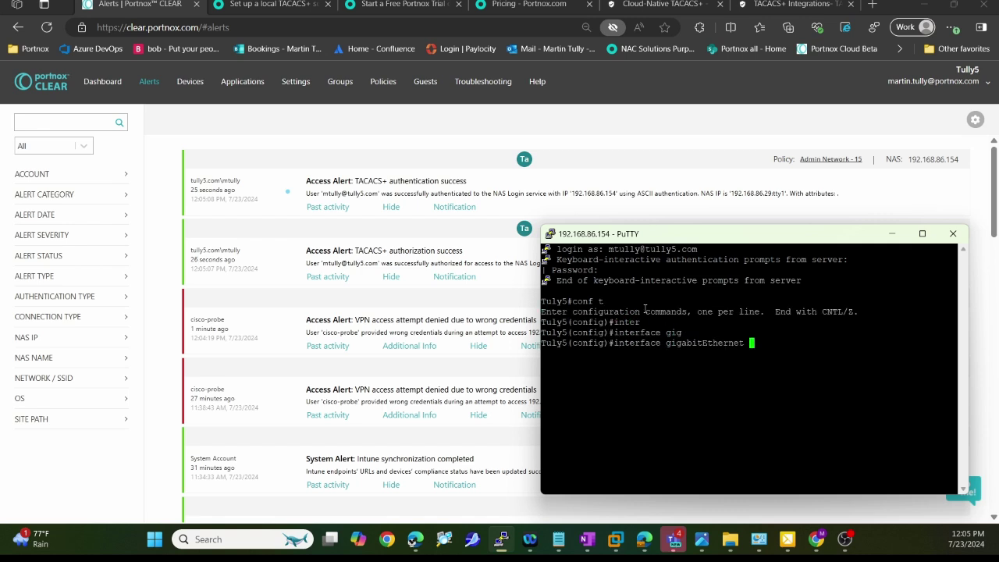
type("1/0/13")
key("Return")
type("shut")
key("Return")
type("no sh")
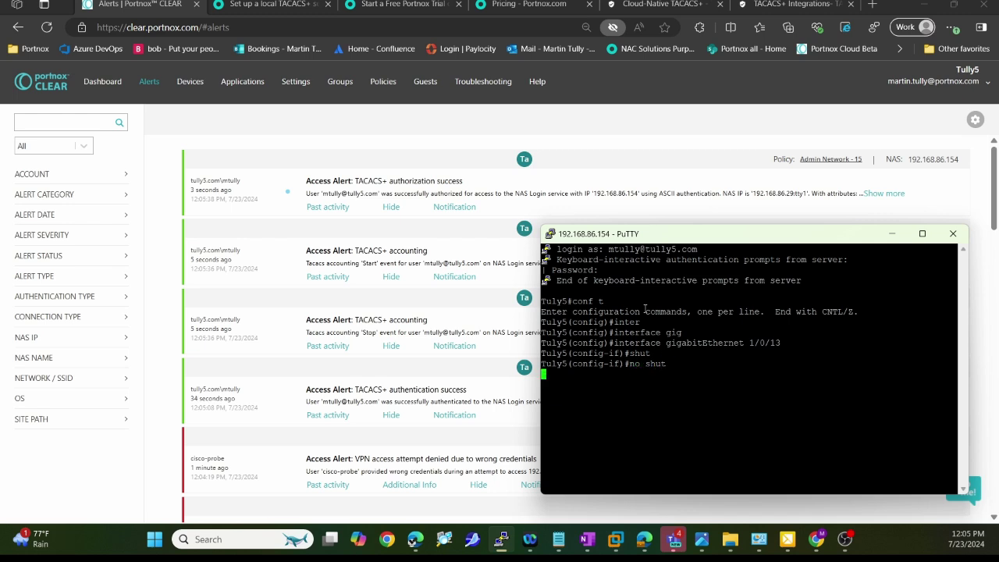
type("end")
key("Return")
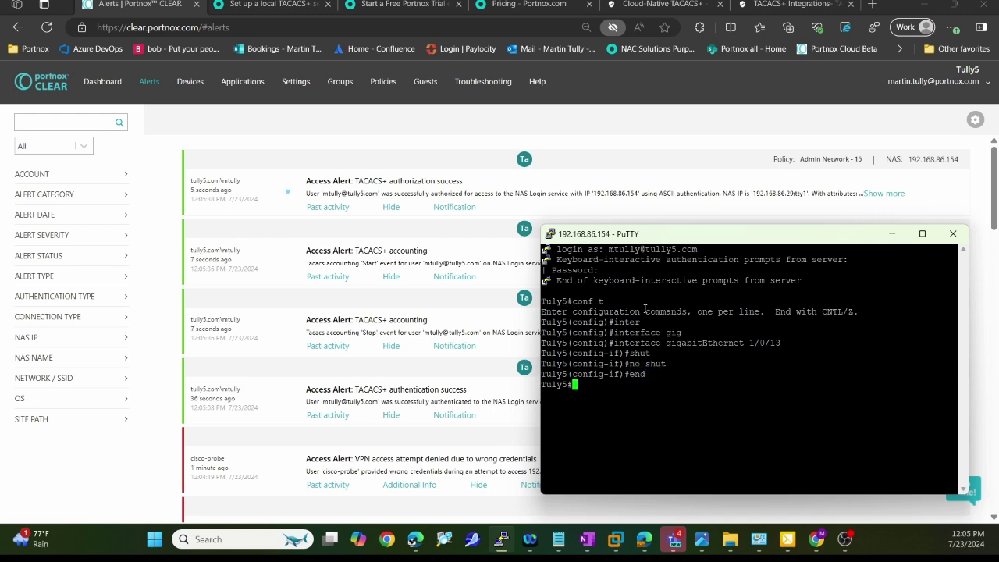
Step: Display the switch's running-config, then minimize the PuTTY terminal
type("show ruu")
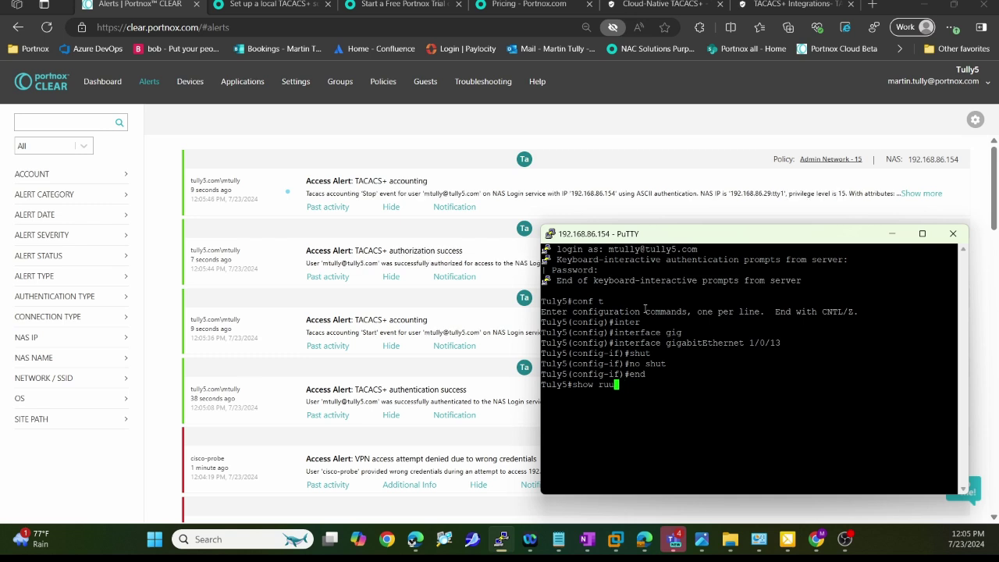
type("n")
key("Tab")
key("Return")
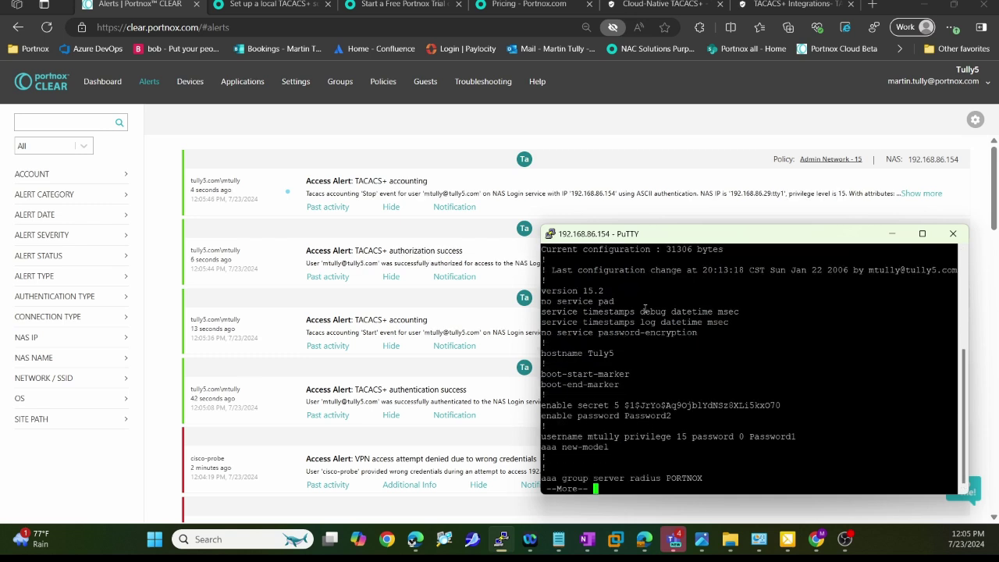
key("q")
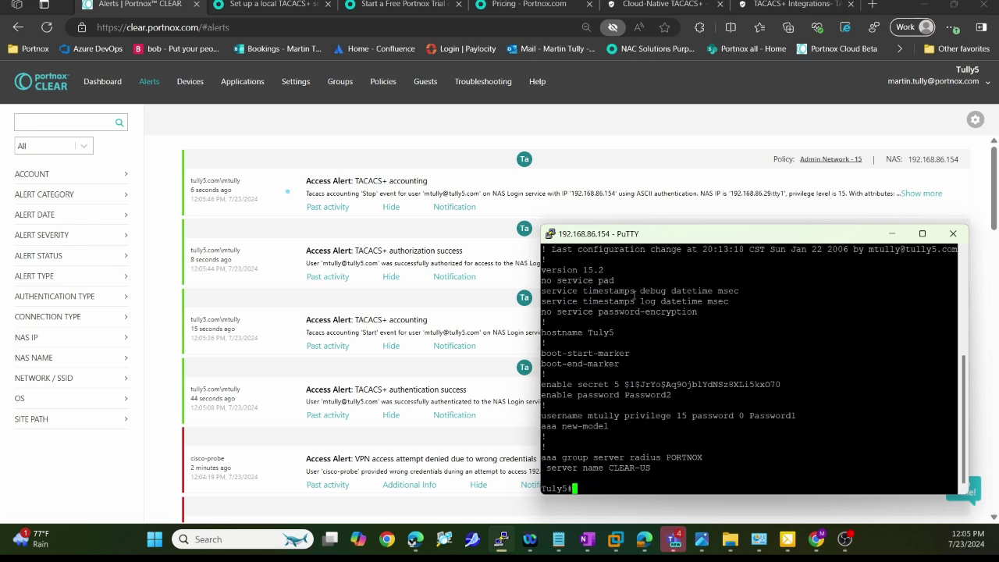
left_click(891, 233)
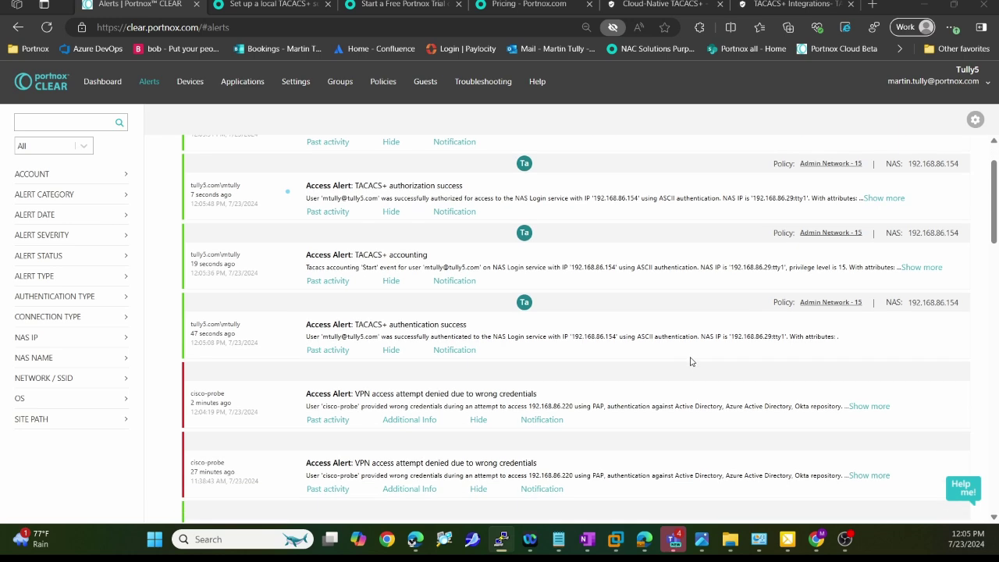
Step: Expand the authorization and accounting alerts and highlight the logged show running-config command
left_click(883, 263)
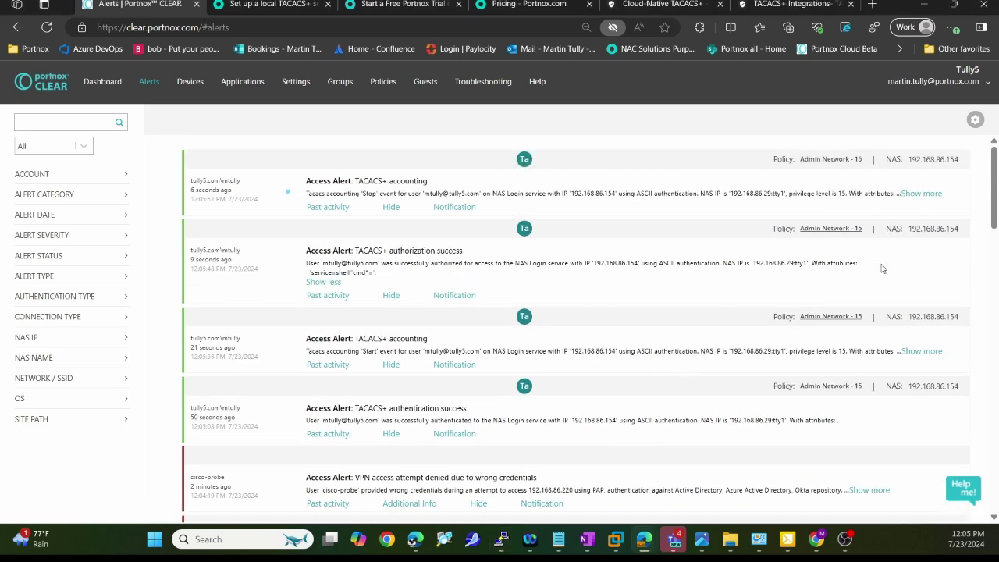
left_click(921, 193)
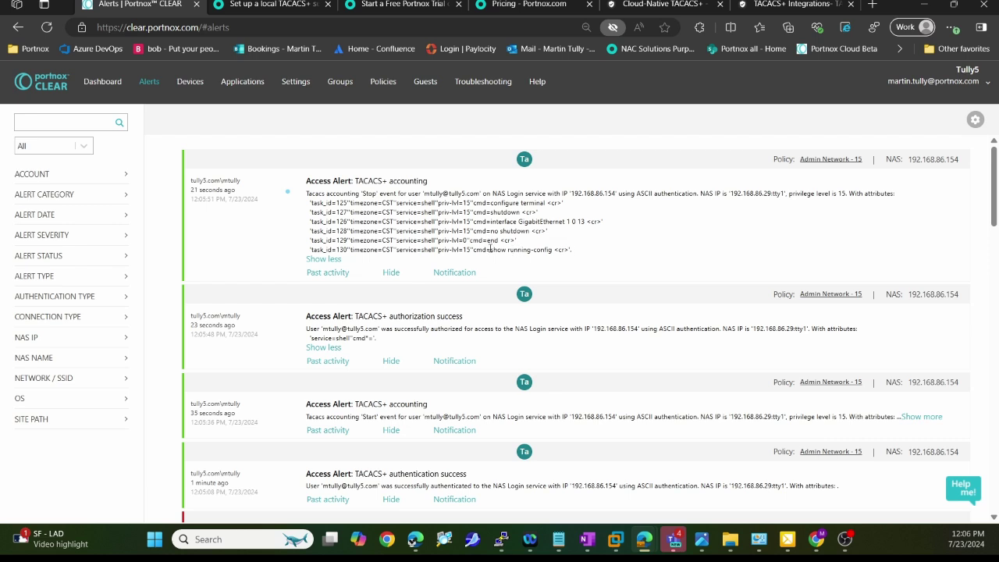
left_click_drag(490, 249, 558, 249)
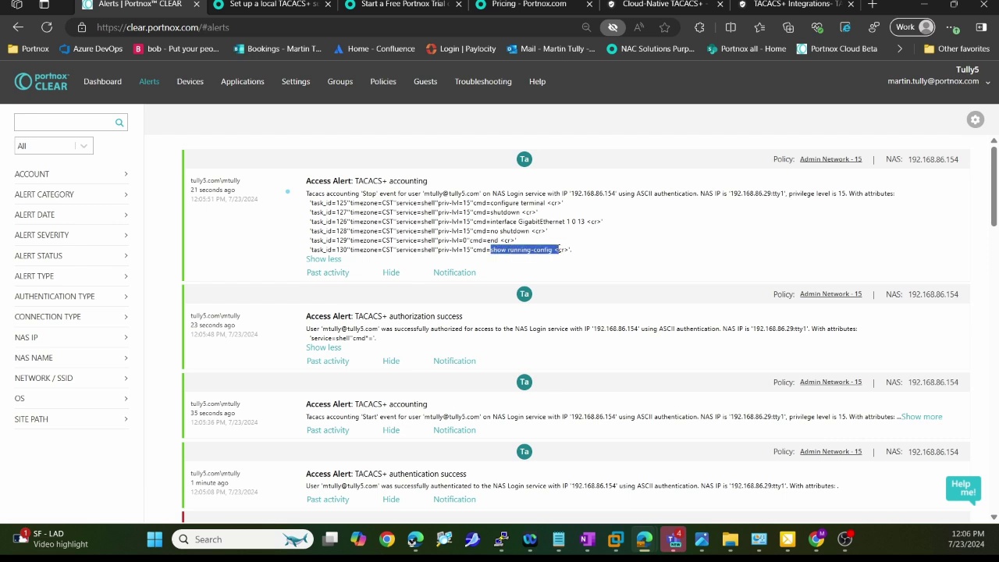
left_click(695, 268)
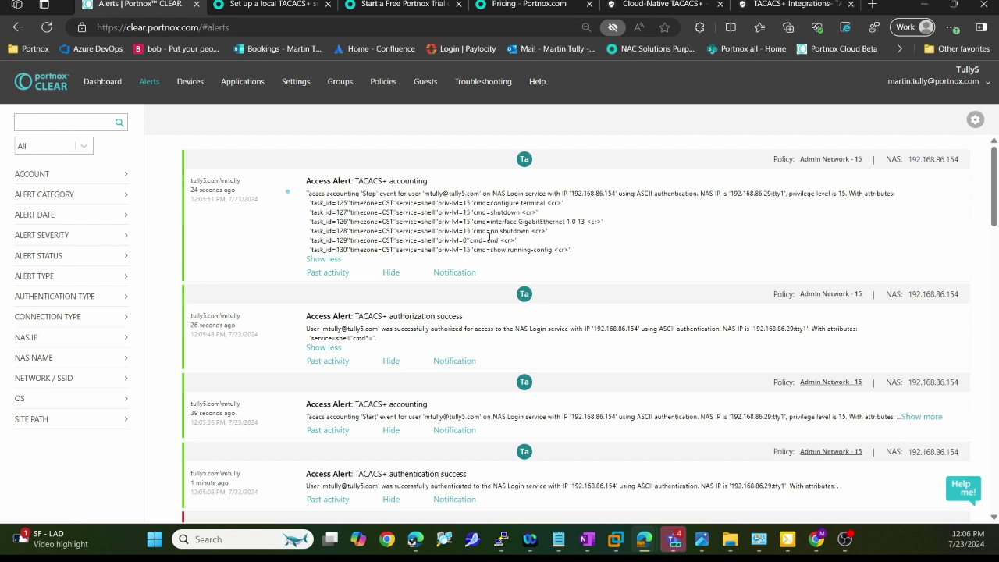
left_click(501, 538)
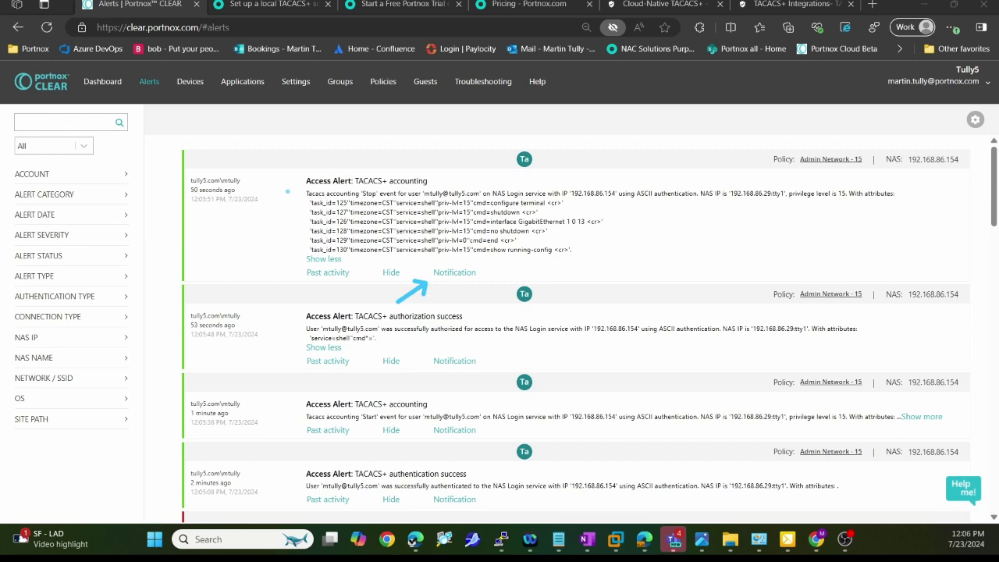
Step: Reveal the accounting alert's admin and SIEM notification options, then highlight the MAC-based authentication wording
left_click(452, 273)
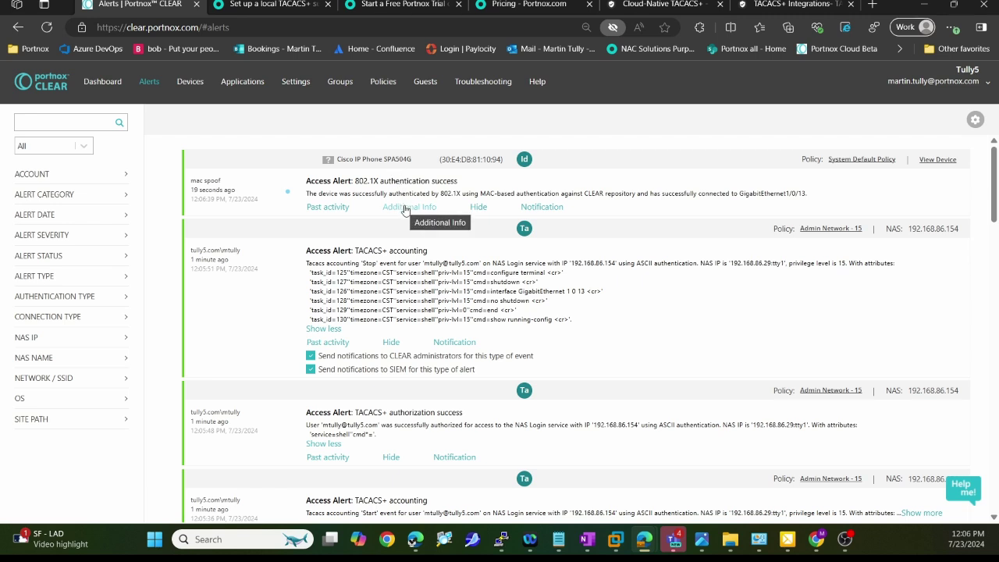
left_click_drag(470, 193, 515, 193)
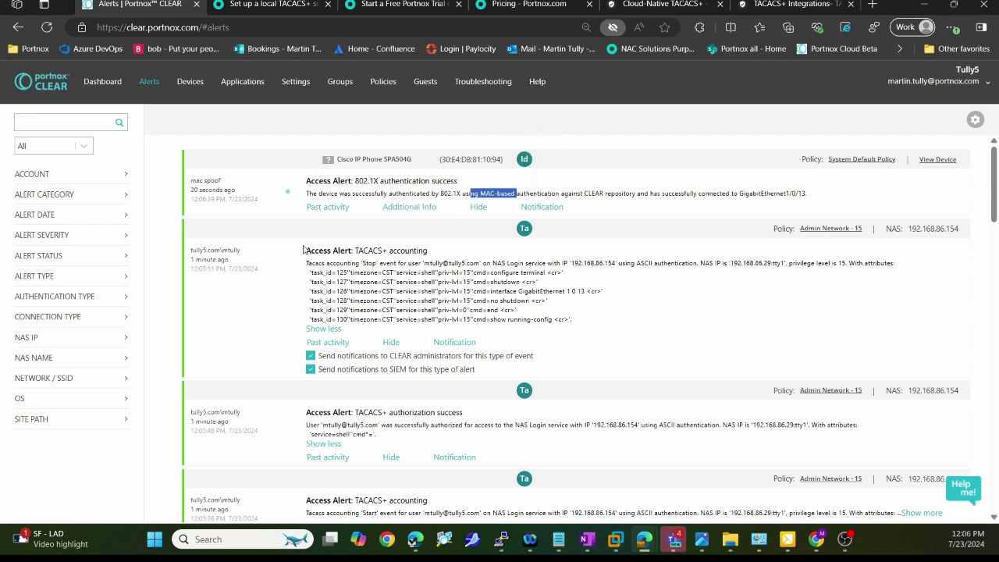
left_click(670, 320)
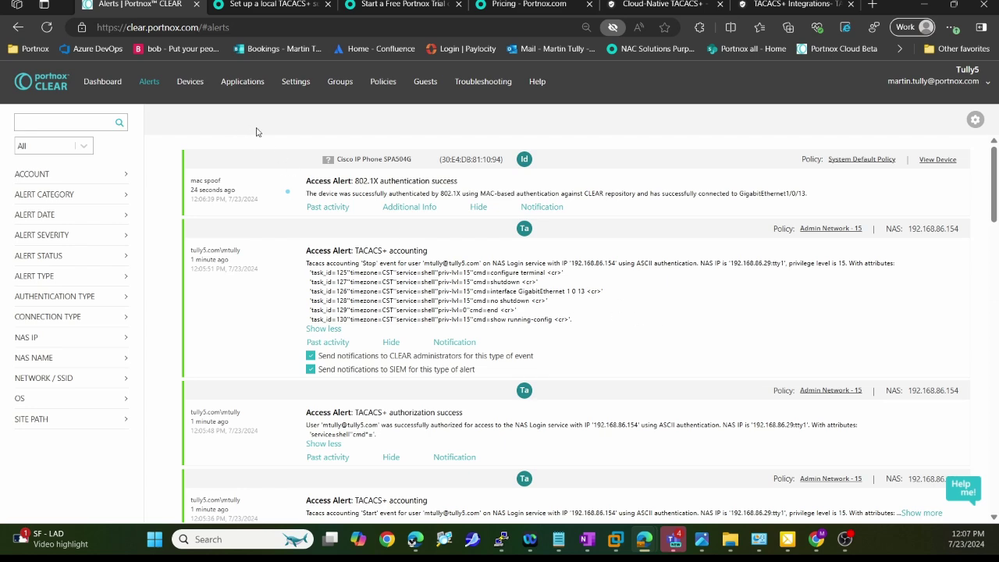
Step: Open the TACACS+ user's account under Devices to see its Tully5 login via NAS 192.168.86.154
left_click(187, 82)
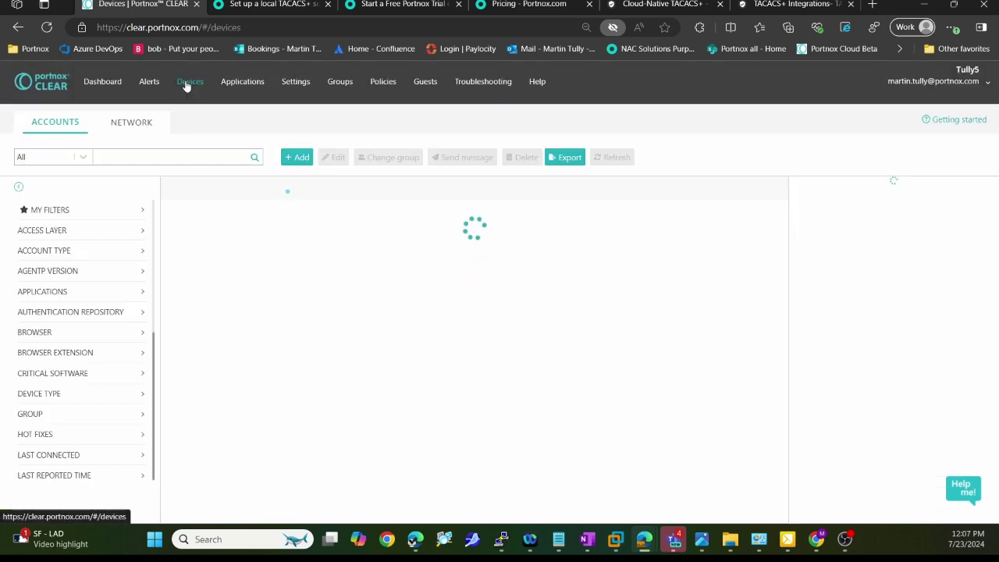
left_click(234, 380)
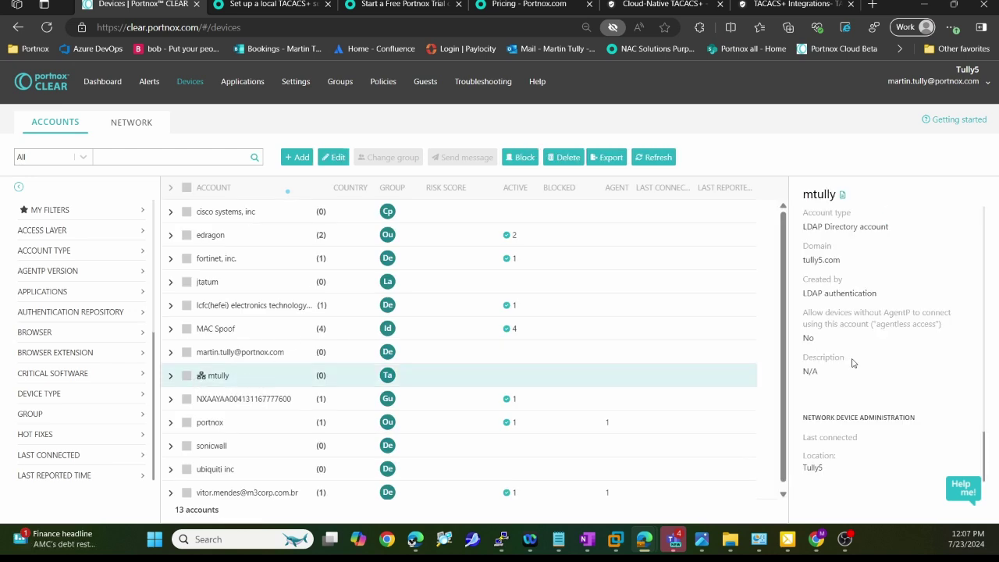
scroll(861, 353, "down", 1)
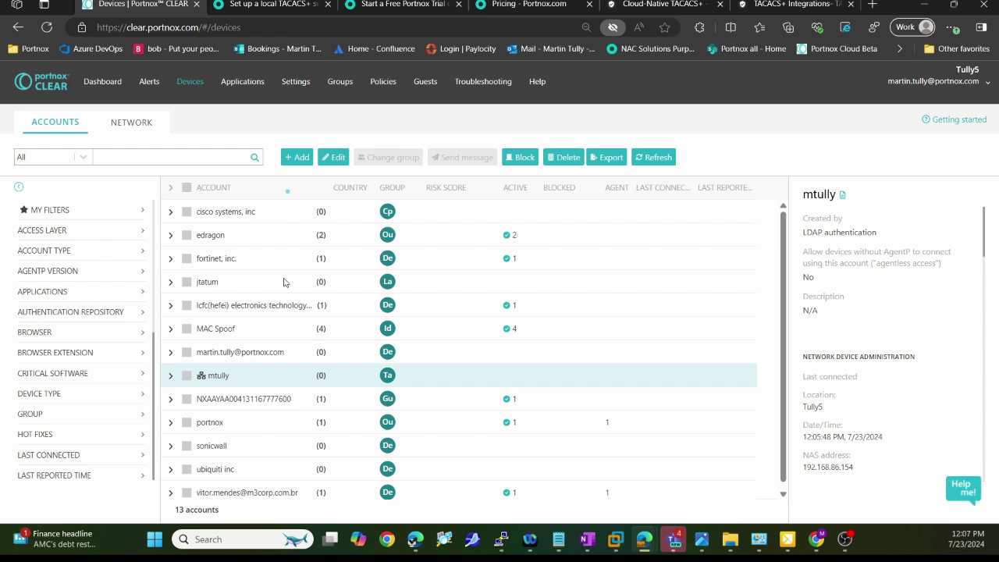
key("alt+Tab")
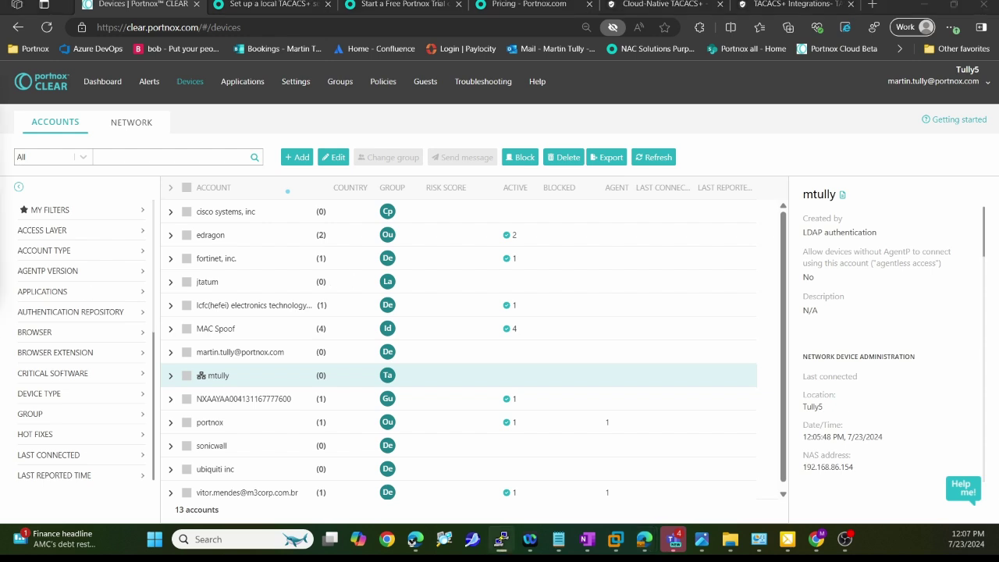